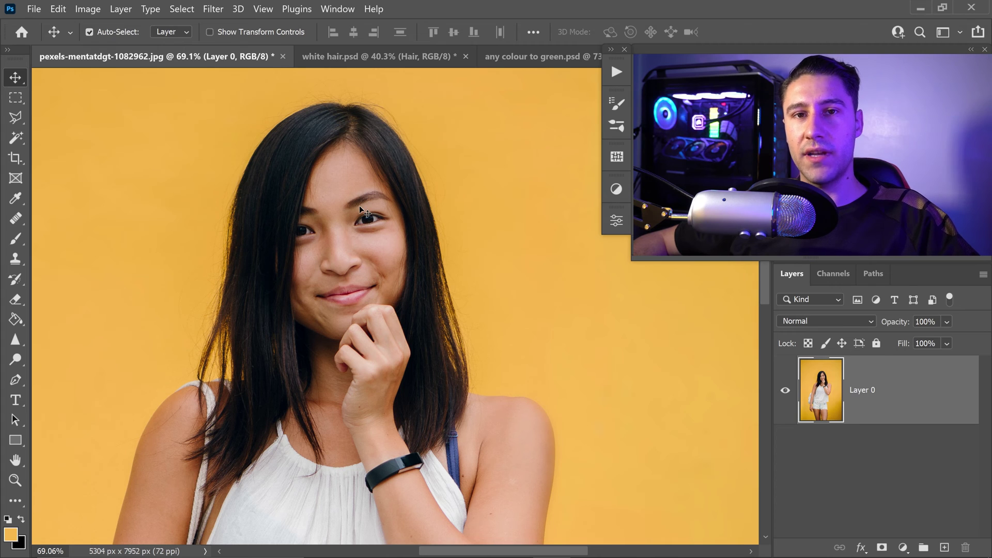
- Pick the Polygonal Lasso Tool from the Lasso tool flyout
left_click(16, 116)
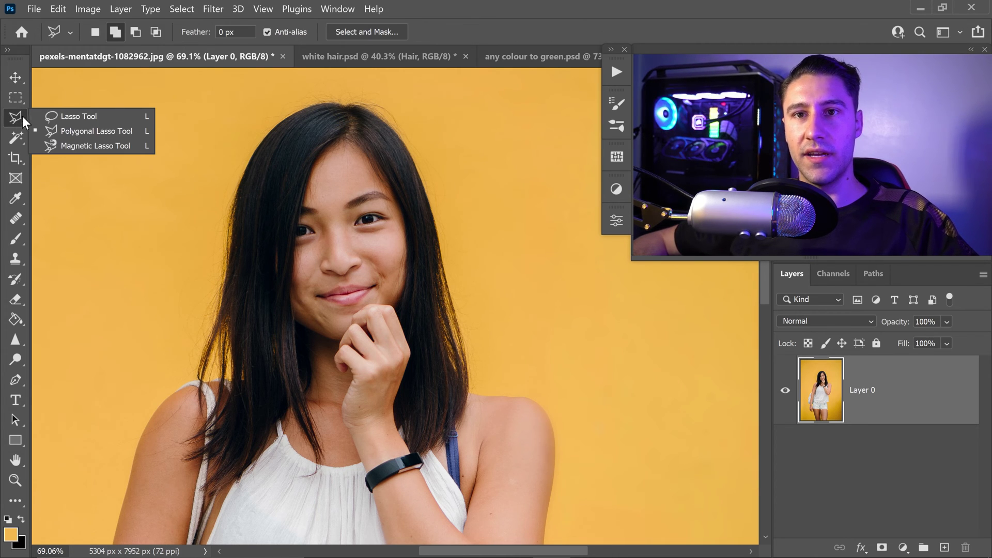
left_click(73, 131)
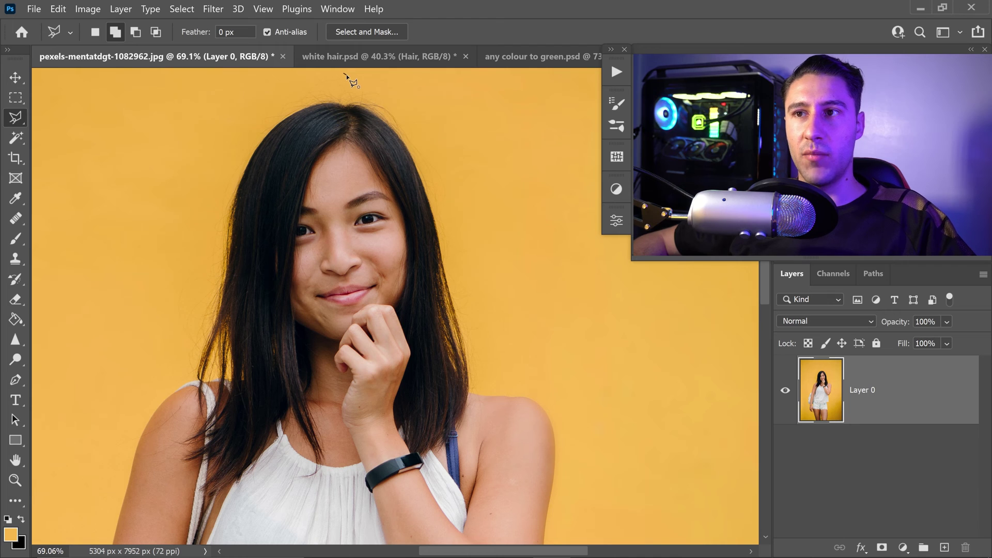
- Place polygonal lasso points from above the head down the hair's left side to the shoulder
left_click(321, 76)
left_click(300, 83)
left_click(258, 103)
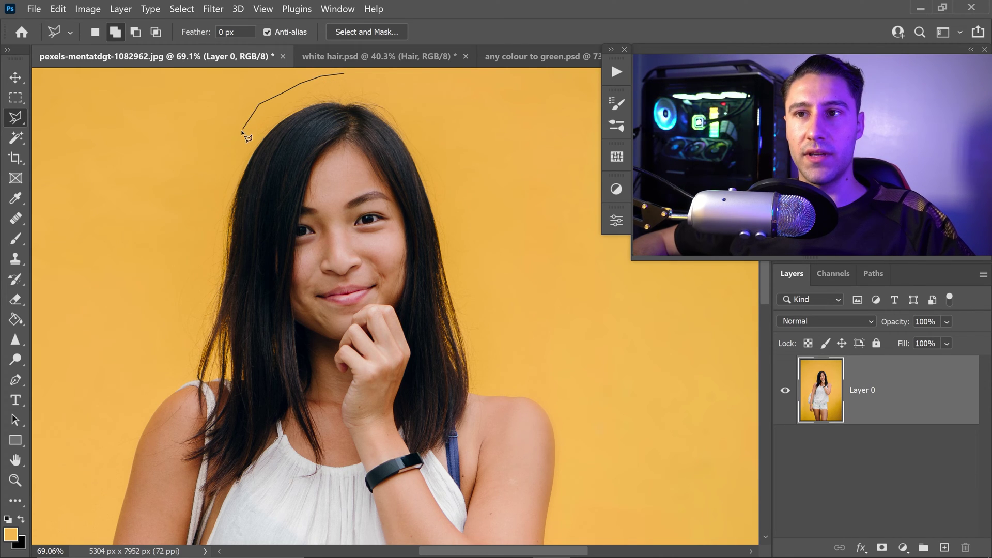
left_click(242, 130)
left_click(227, 158)
left_click(210, 204)
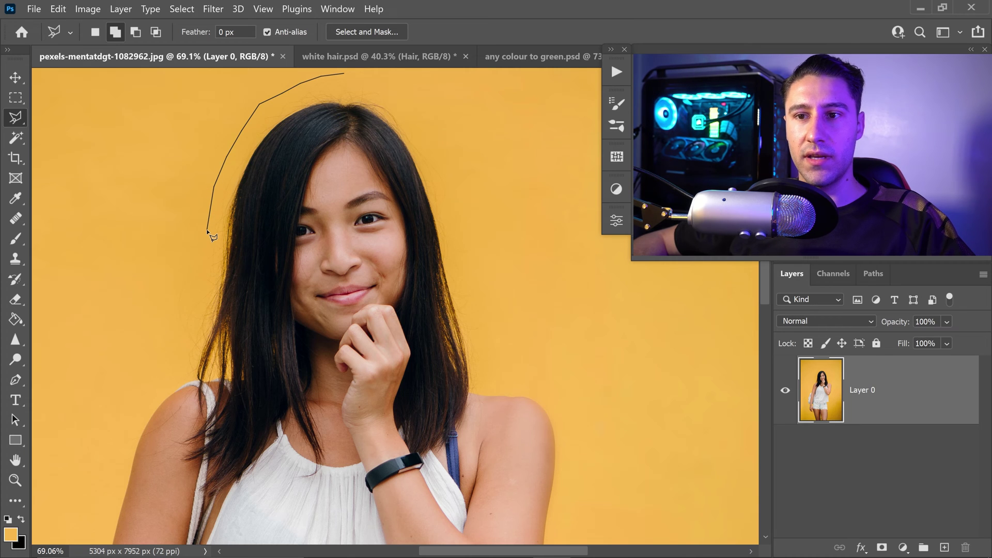
left_click(198, 252)
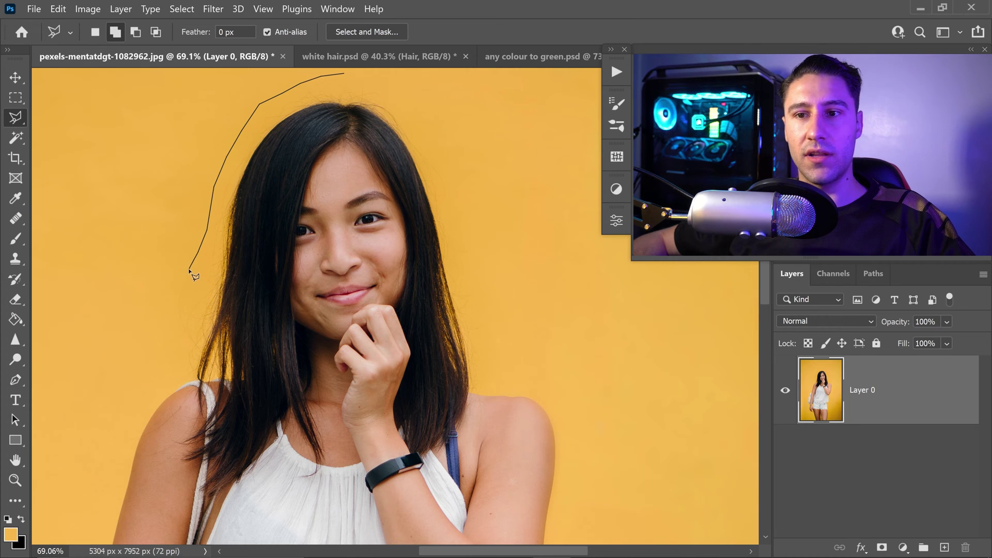
left_click(171, 302)
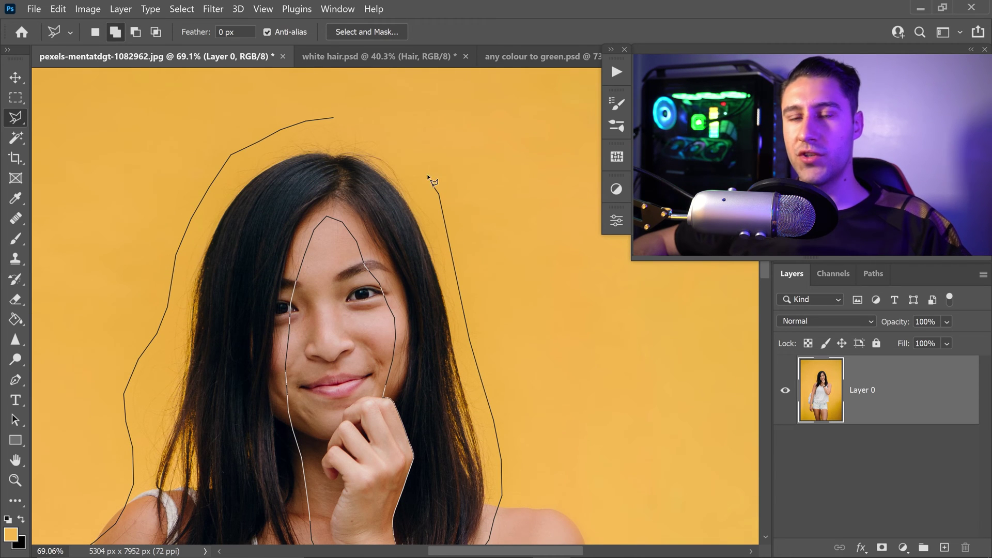
- Carry the outline around the face back to the start, closing the hair selection
left_click(436, 189)
left_click(379, 130)
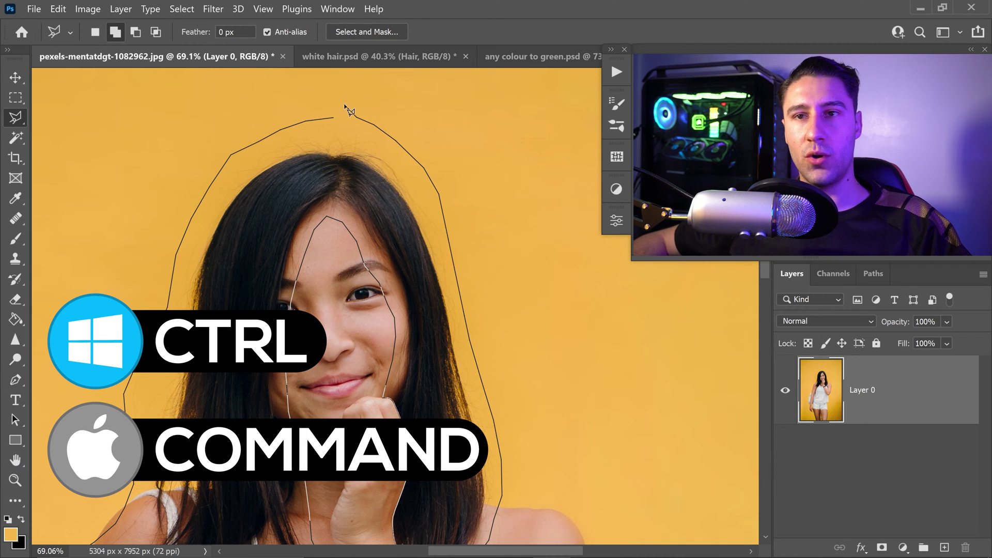
left_click(339, 115)
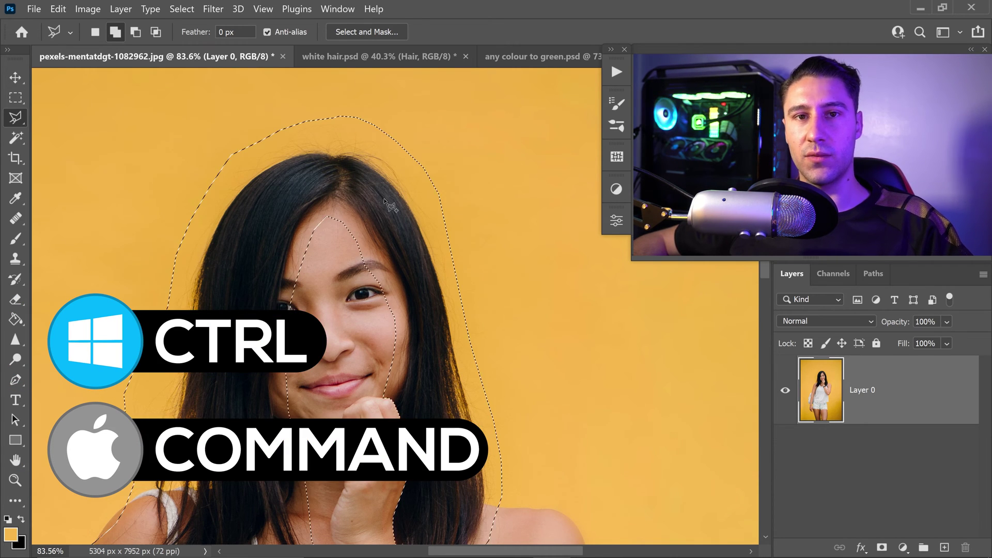
scroll(448, 243, "down", 1)
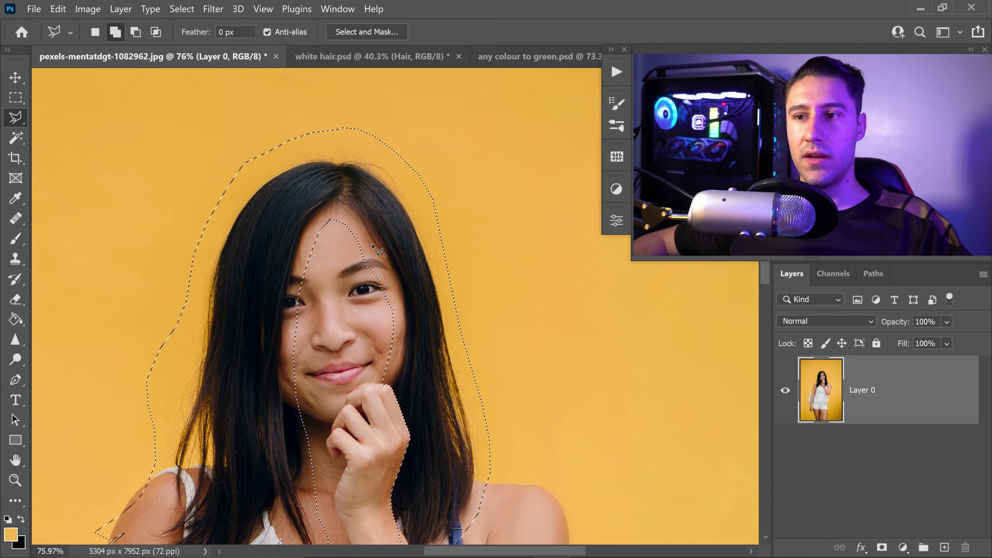
left_click_drag(370, 311, 363, 267)
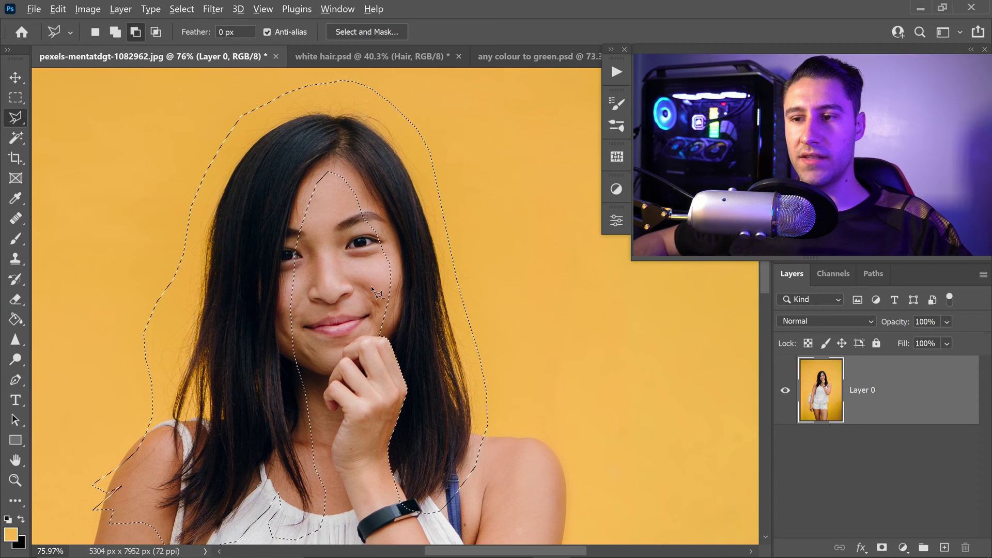
scroll(371, 287, "down", 1)
left_click_drag(368, 326, 375, 315)
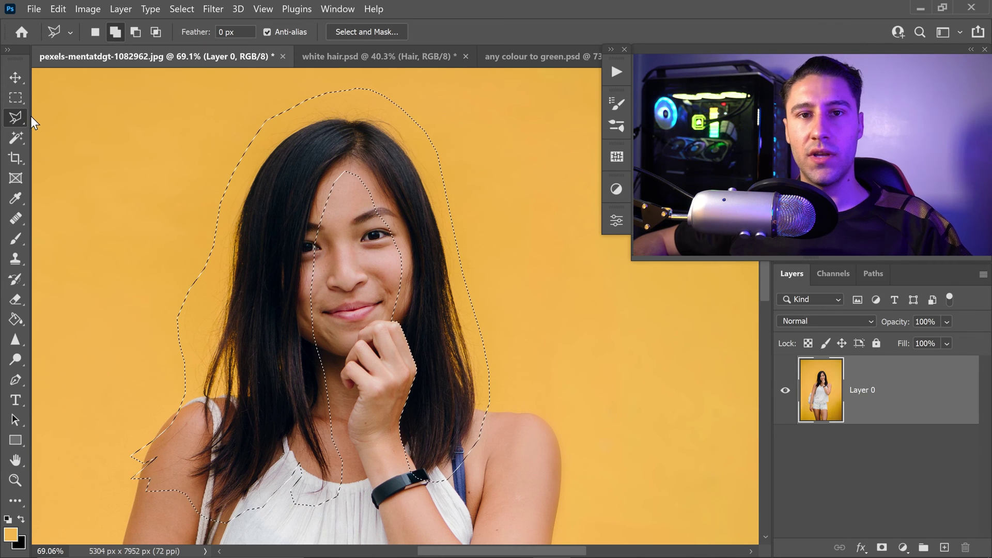
- In Select and Mask, brush the Refine Edge Brush along the crown, upper left and whole hair outline
left_click(364, 33)
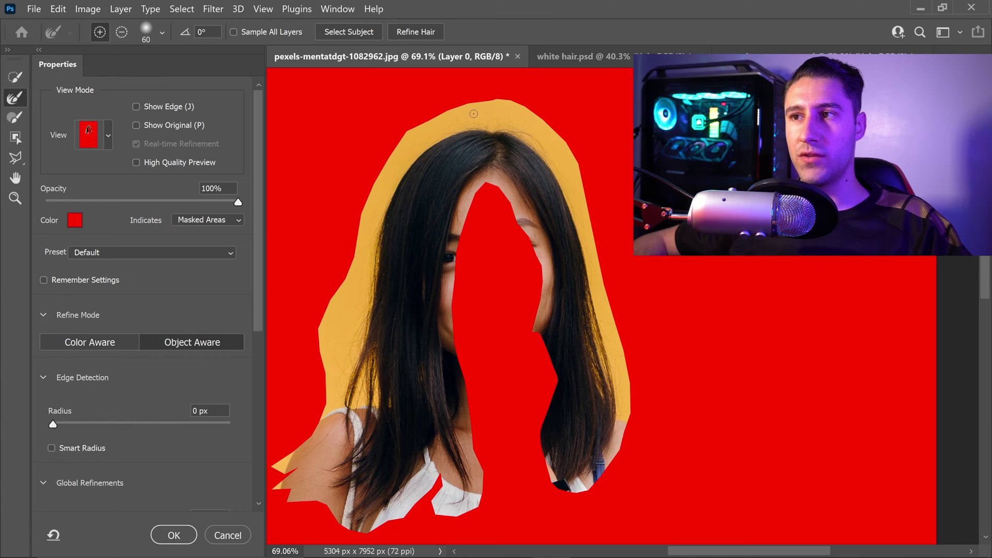
mouse_move(469, 105)
left_mouse_down()
mouse_move(450, 103)
mouse_move(510, 106)
left_mouse_up()
mouse_move(432, 113)
left_mouse_down()
mouse_move(412, 131)
mouse_move(458, 123)
left_mouse_up()
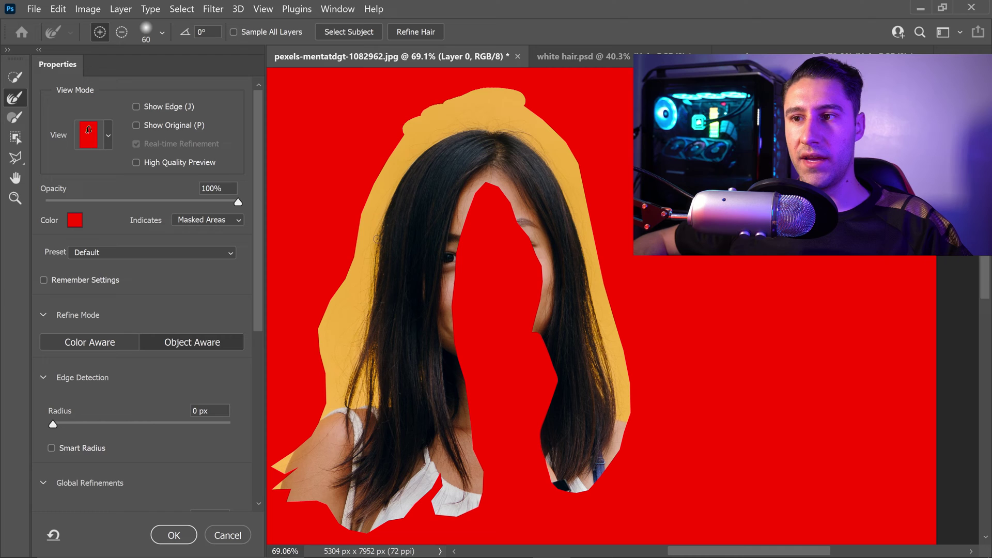
left_click_drag(377, 239, 379, 221)
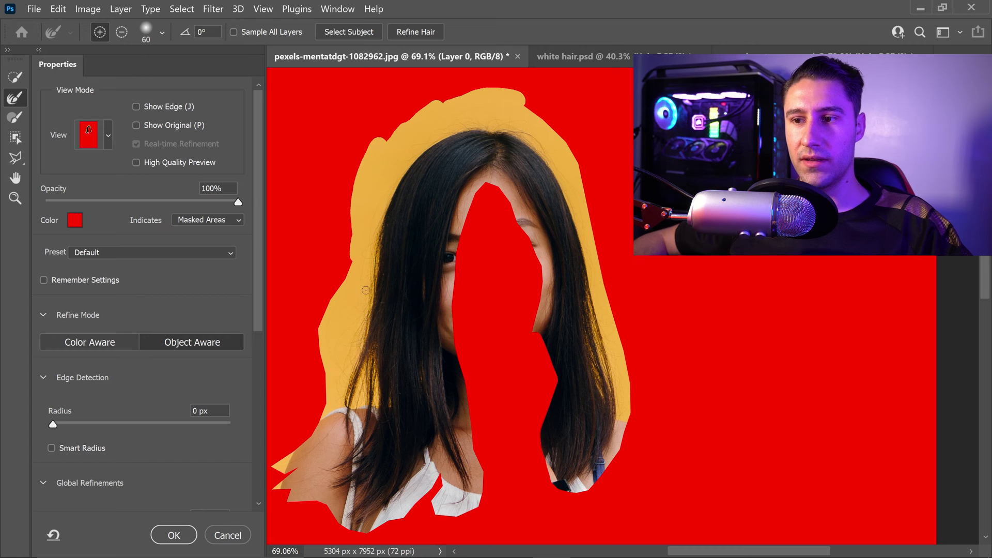
mouse_move(353, 320)
left_mouse_down()
mouse_move(634, 298)
mouse_move(591, 167)
mouse_move(567, 135)
mouse_move(501, 99)
left_mouse_up()
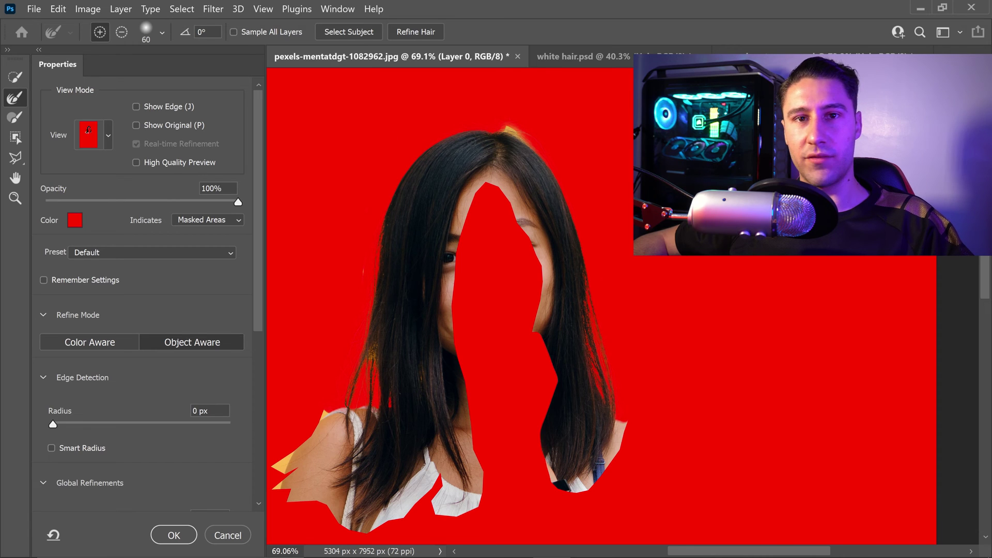
- Refine the mask edge across the crown and along the lower left of the hair
left_click(505, 126)
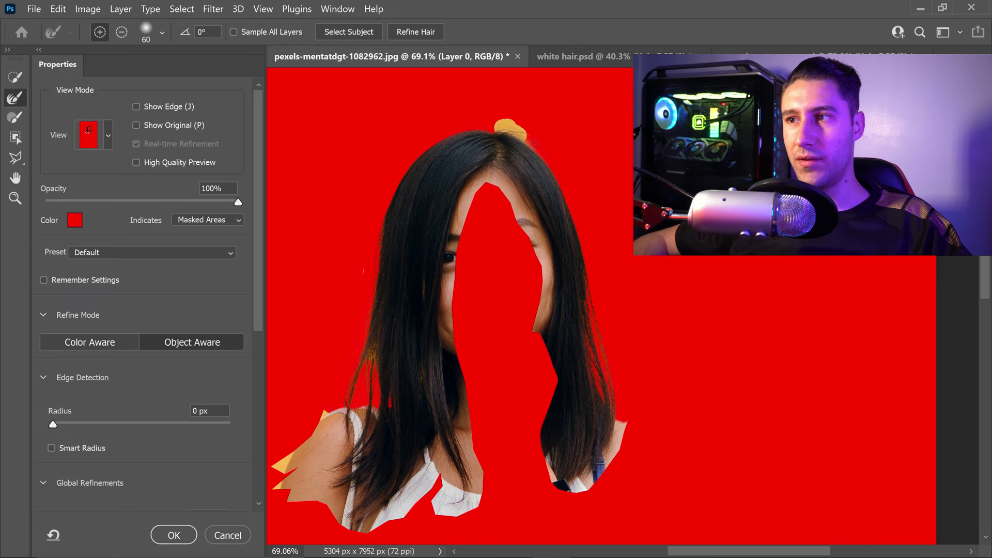
left_click_drag(517, 130, 540, 146)
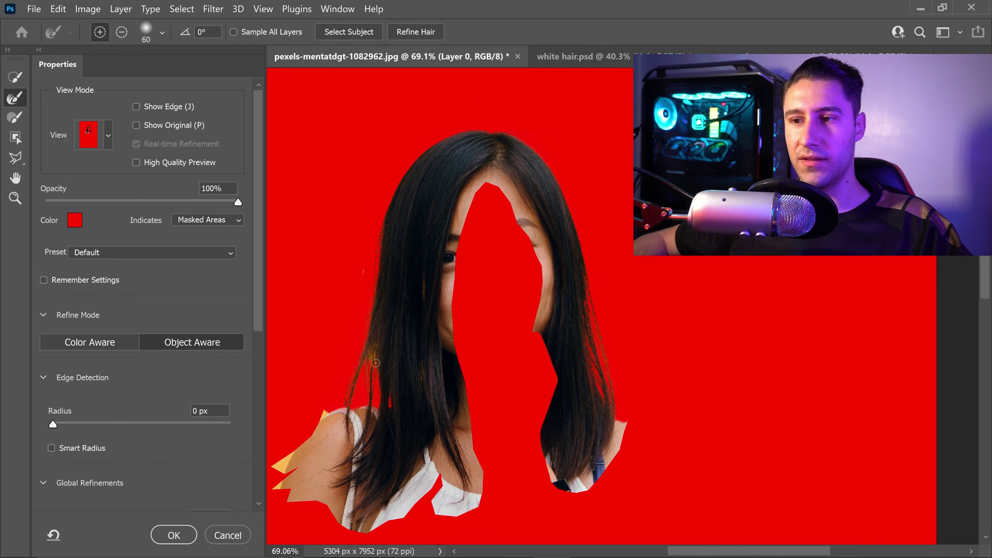
left_click_drag(380, 352, 365, 346)
- Zoom in on the left hair edge and brush the stray yellowish strand out of the selection
scroll(509, 300, "up", 1)
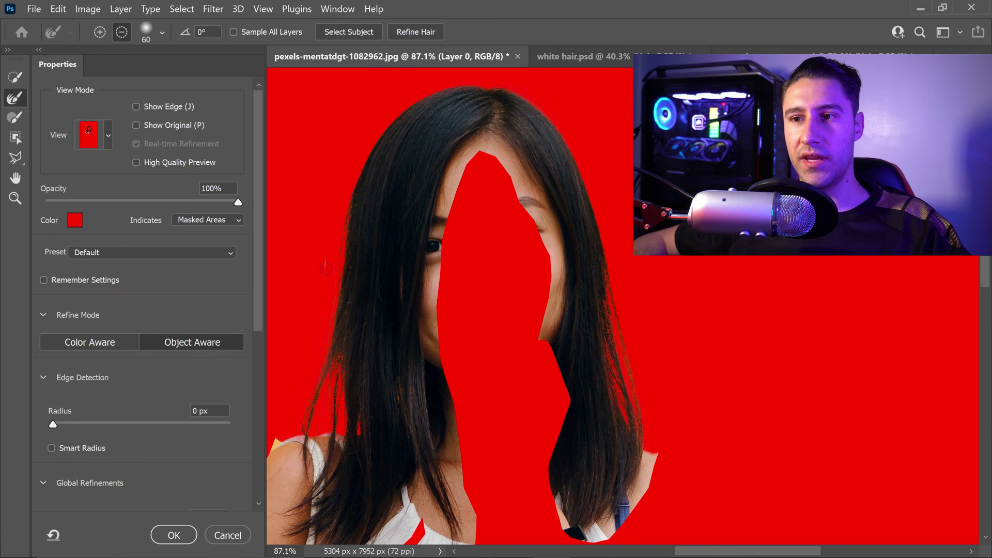
scroll(326, 269, "up", 6)
left_click_drag(395, 321, 447, 328)
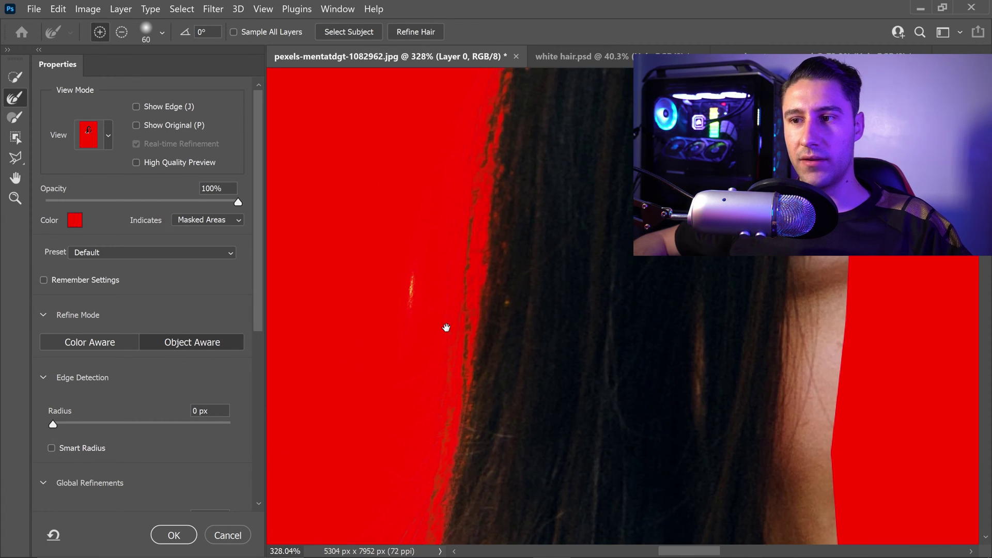
scroll(445, 310, "up", 1)
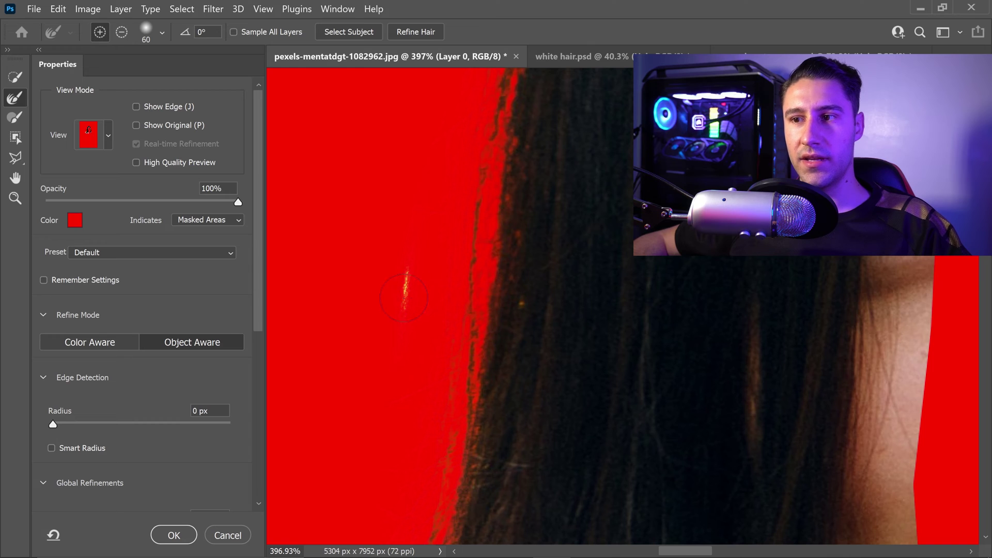
left_click(14, 118)
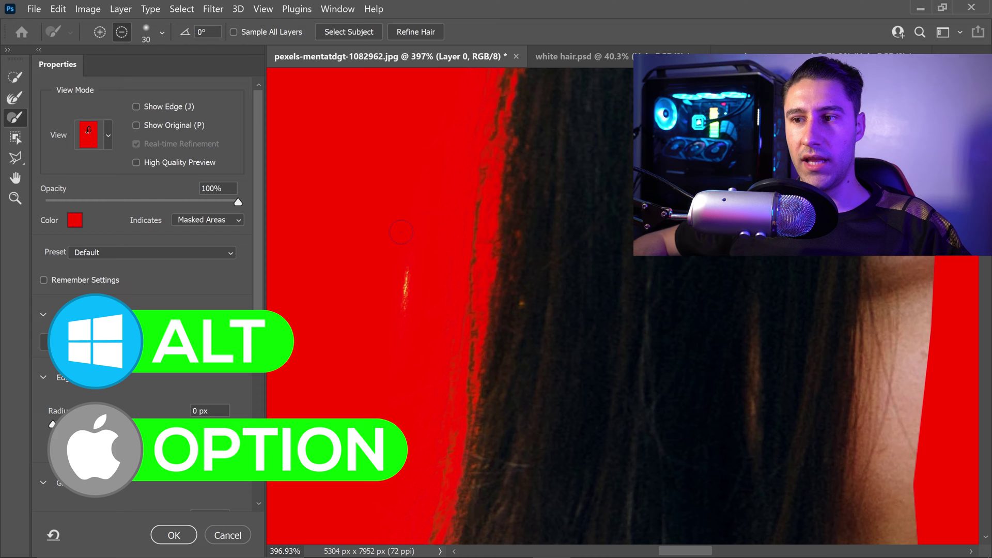
mouse_move(401, 232)
left_mouse_down()
mouse_move(405, 265)
mouse_move(390, 263)
mouse_move(405, 302)
left_mouse_up()
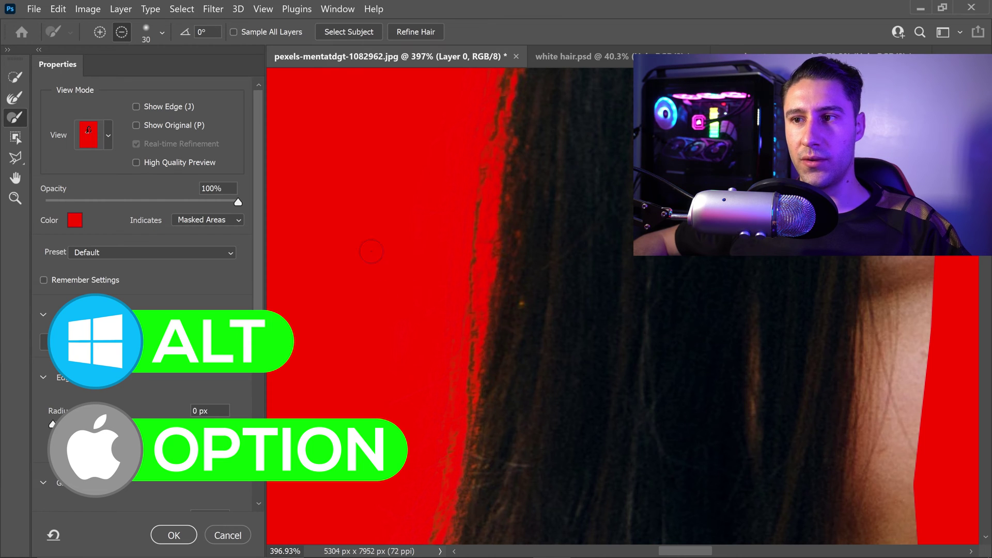
scroll(371, 252, "down", 5)
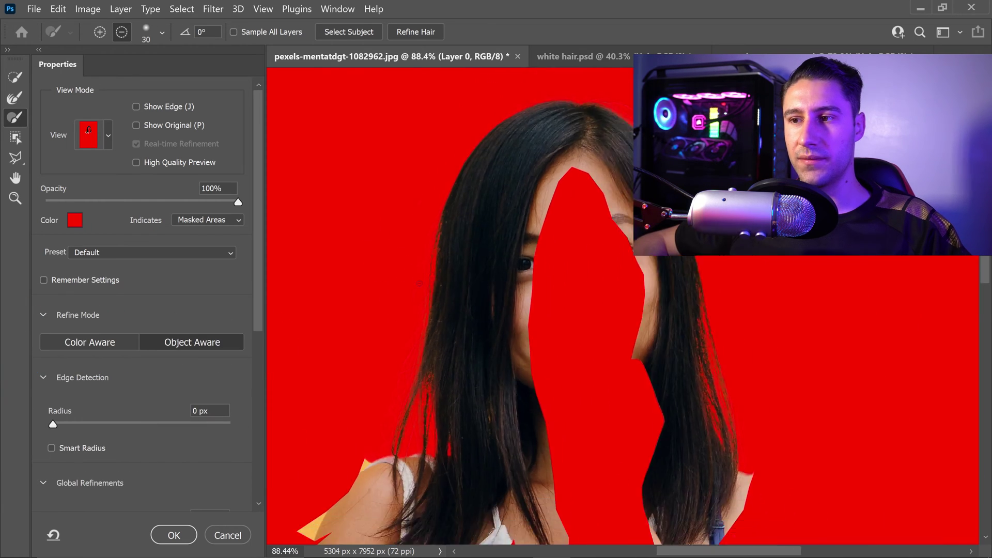
scroll(420, 283, "down", 2)
left_click(15, 97)
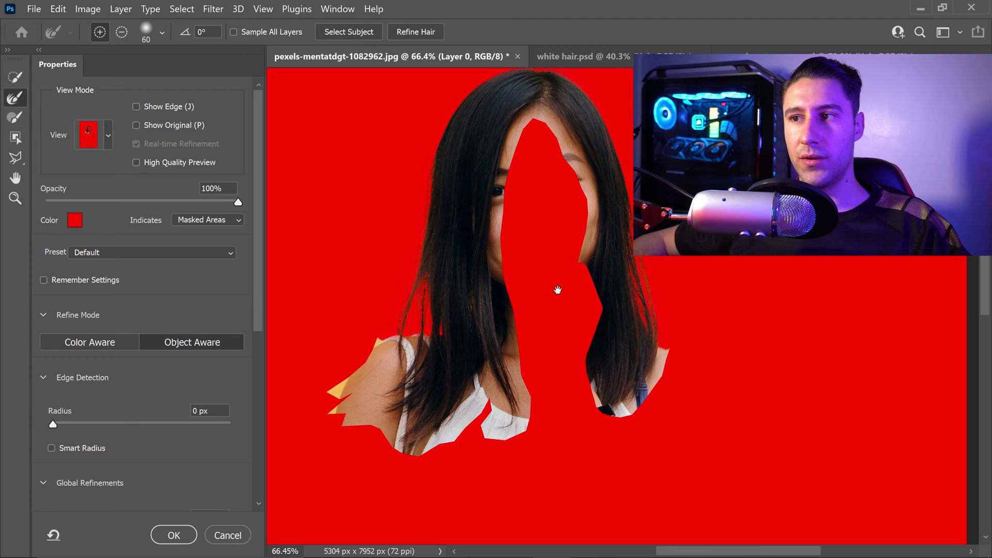
left_click_drag(558, 290, 497, 334)
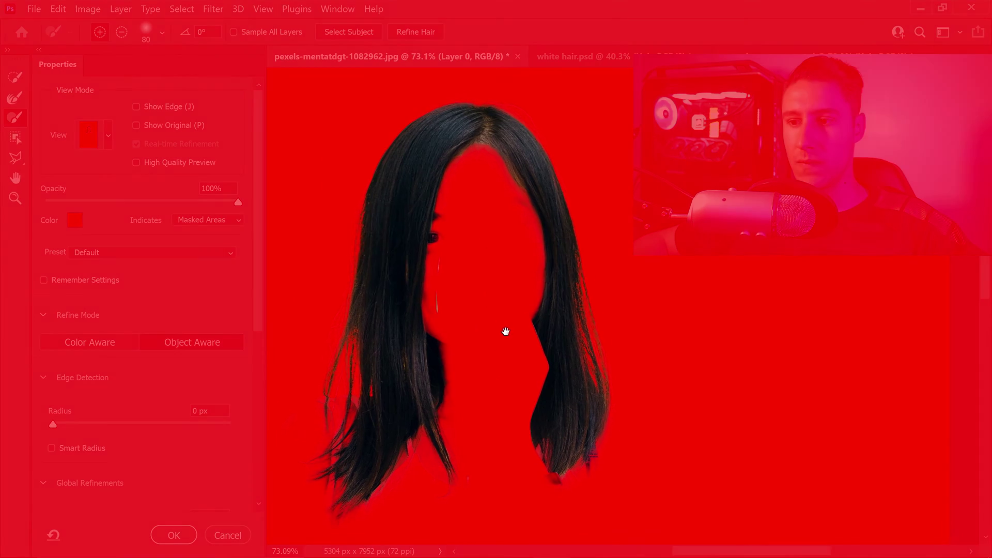
- In Black & White view, paint the face and eye edges out of the hair mask
key("k")
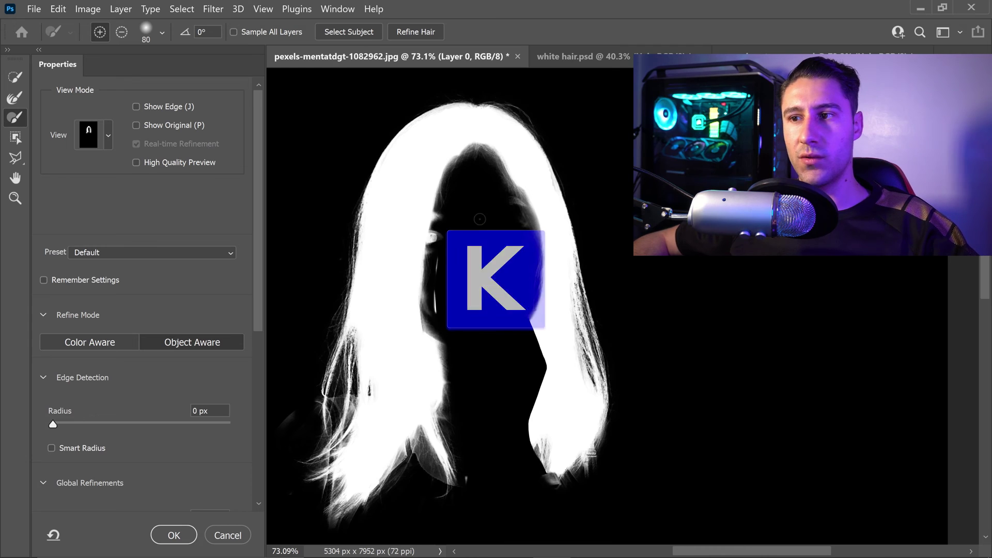
scroll(473, 214, "up", 1)
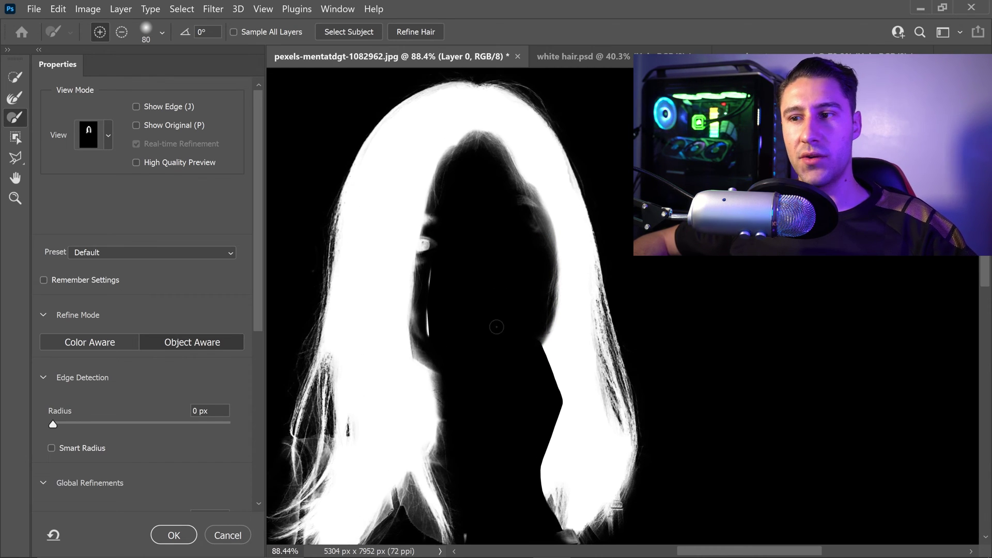
scroll(497, 327, "up", 2)
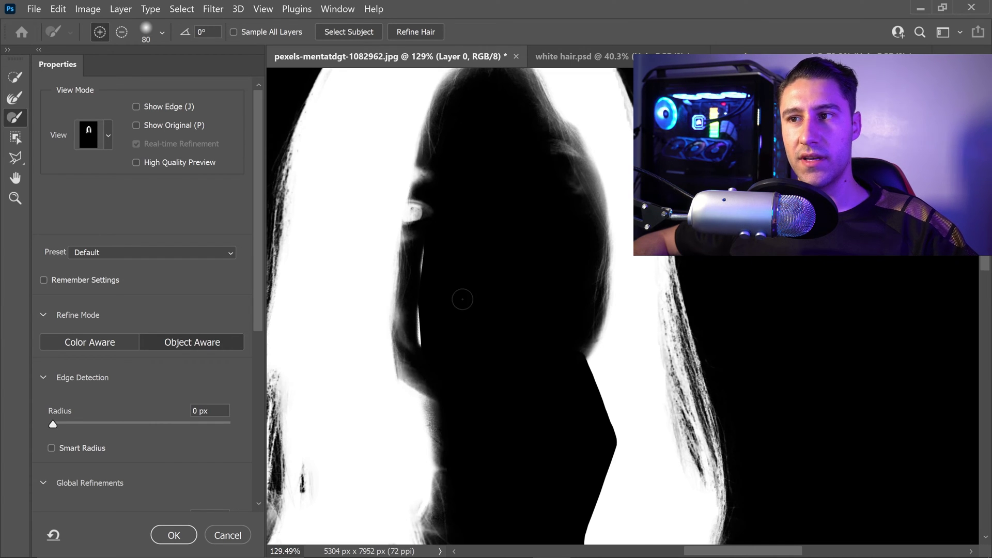
scroll(464, 301, "up", 1)
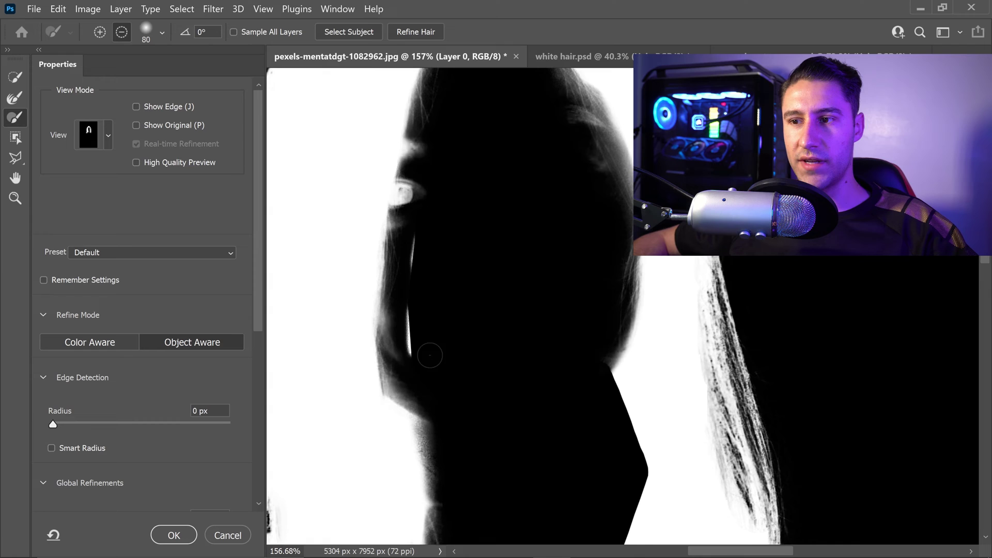
left_click_drag(419, 368, 419, 258)
scroll(405, 181, "up", 4)
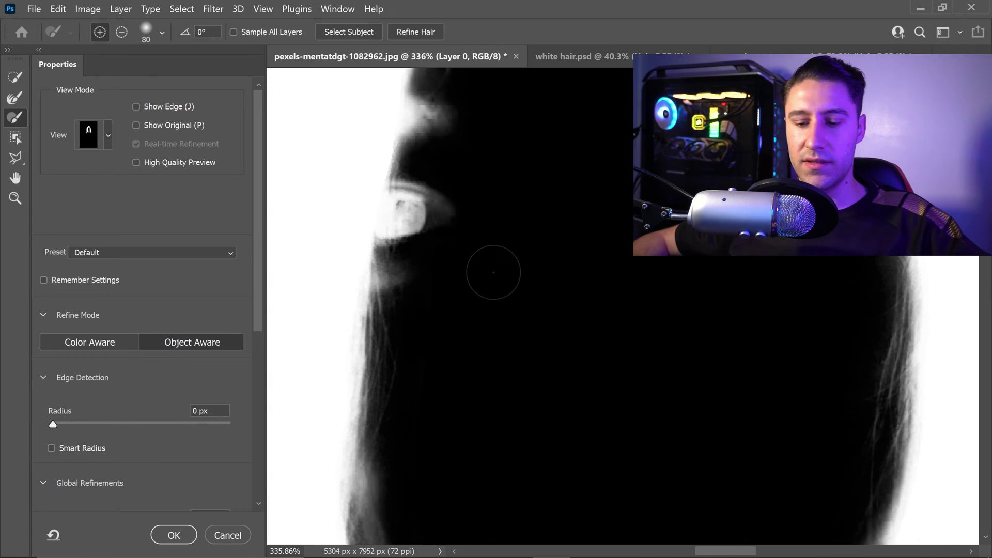
key("bracketleft")
key("bracketleft")
key("bracketleft")
key("bracketleft")
key("bracketleft")
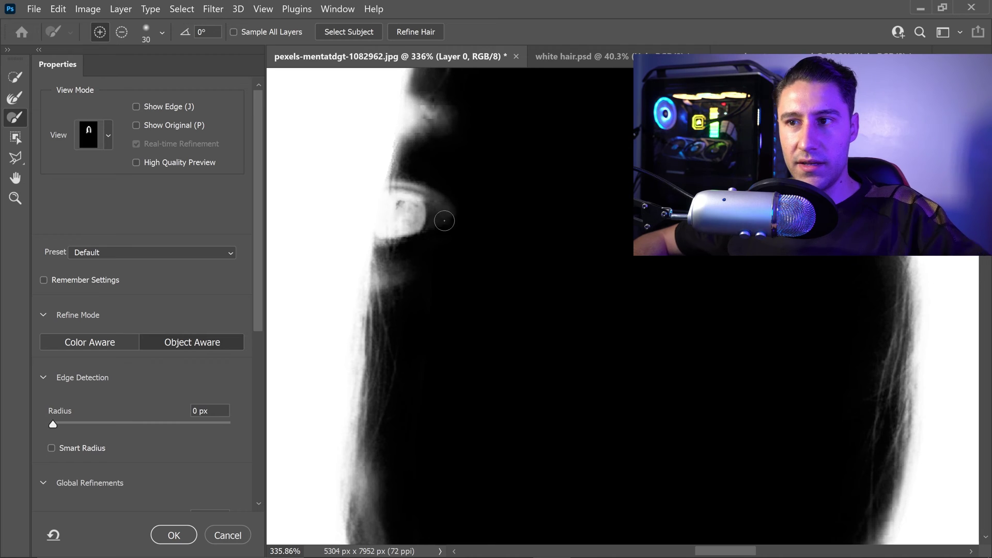
key("alt")
mouse_move(468, 219)
left_mouse_down()
mouse_move(450, 198)
mouse_move(440, 240)
mouse_move(425, 225)
mouse_move(418, 236)
mouse_move(409, 211)
mouse_move(404, 237)
mouse_move(410, 182)
mouse_move(401, 215)
left_mouse_up()
scroll(401, 215, "down", 5)
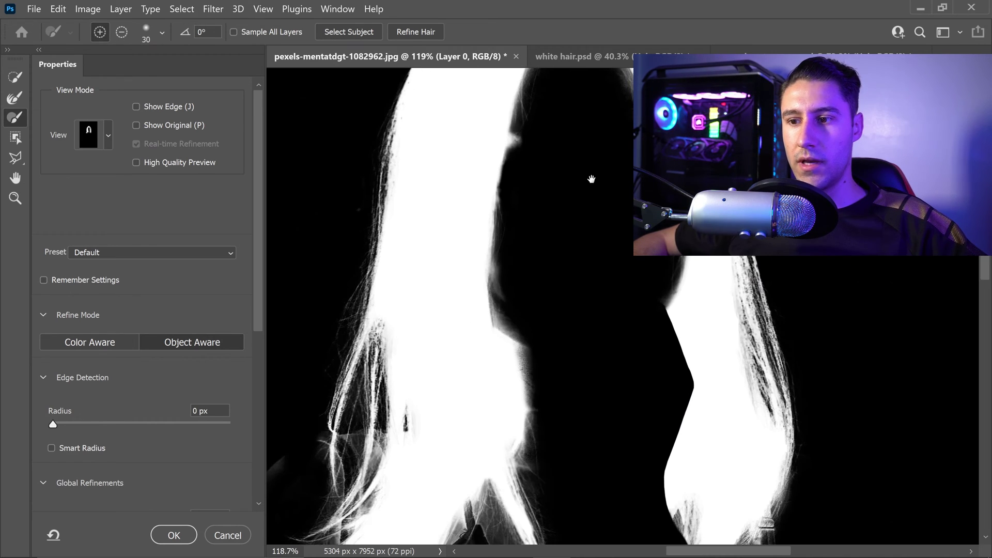
left_click_drag(504, 357, 528, 289)
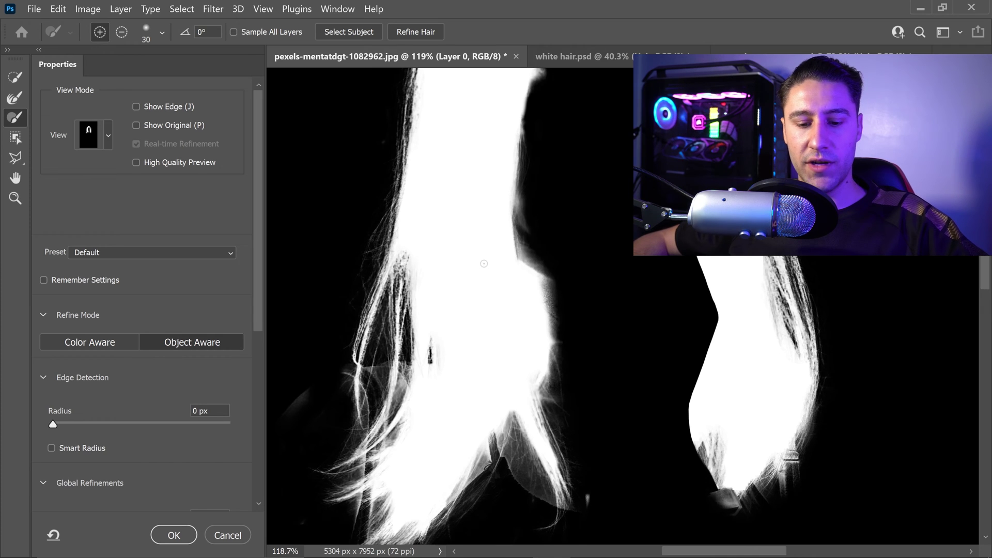
- In Overlay view, refine the hair selection along the parting with the Refine Edge Brush
key("v")
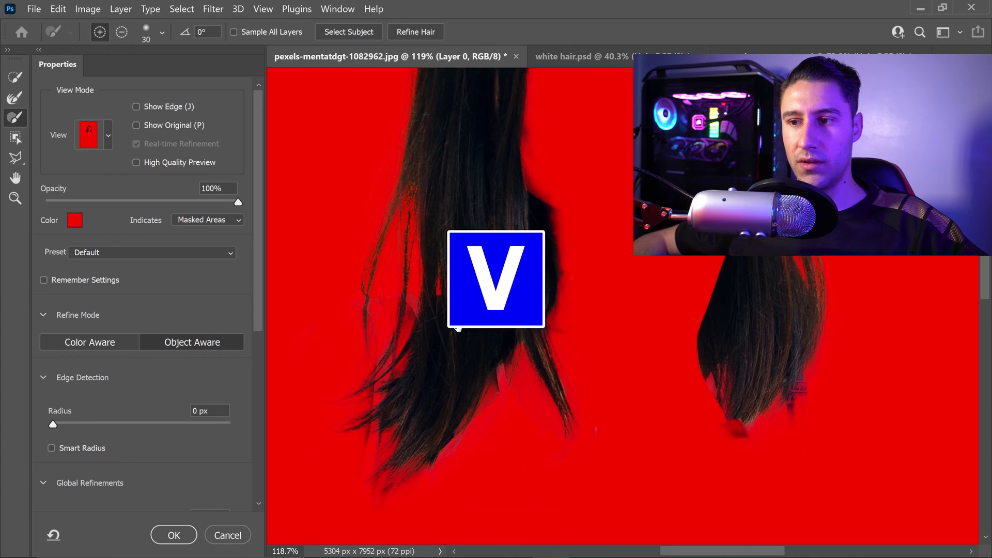
scroll(519, 340, "up", 3)
key("alt")
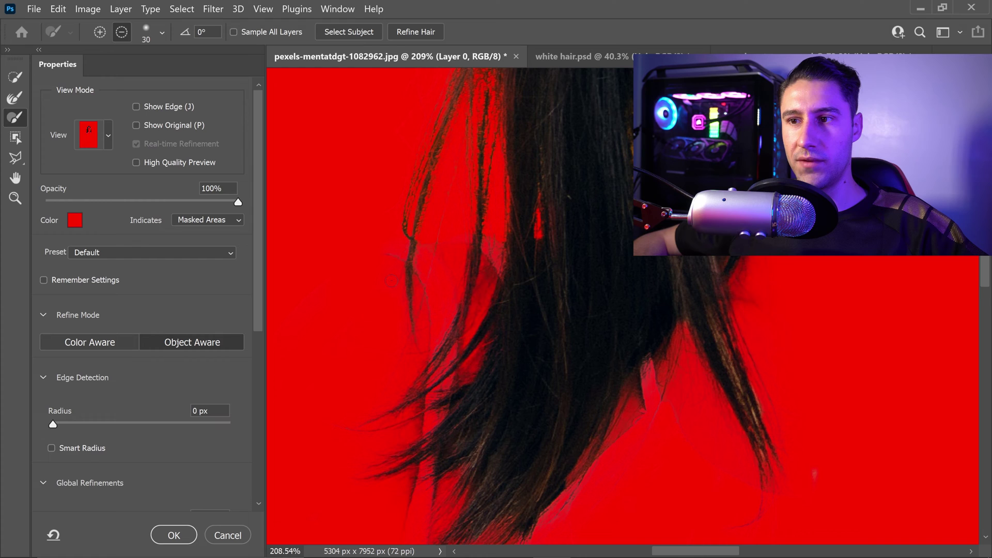
key("r")
scroll(389, 253, "down", 3)
left_click_drag(449, 215, 456, 259)
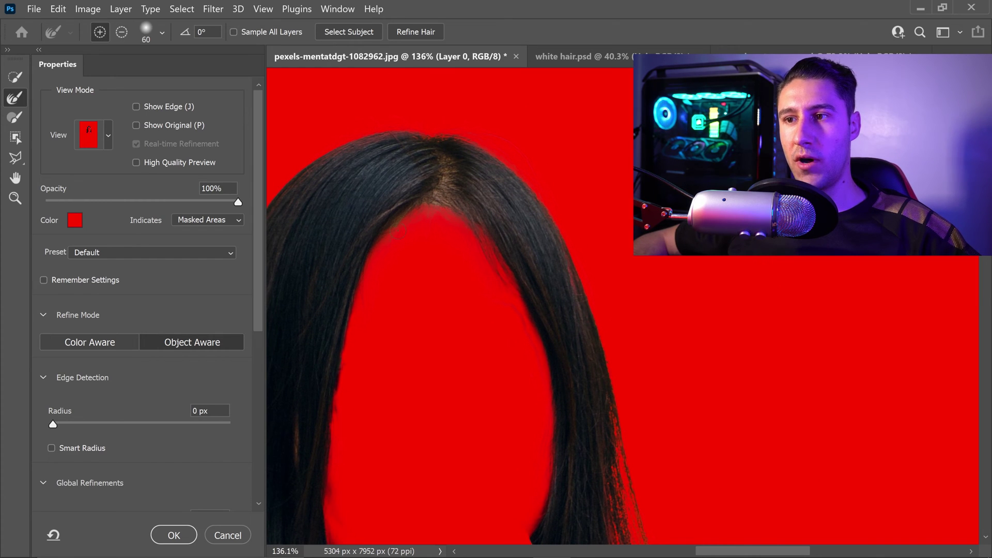
mouse_move(439, 204)
left_mouse_down()
mouse_move(450, 168)
mouse_move(450, 209)
mouse_move(393, 236)
left_mouse_up()
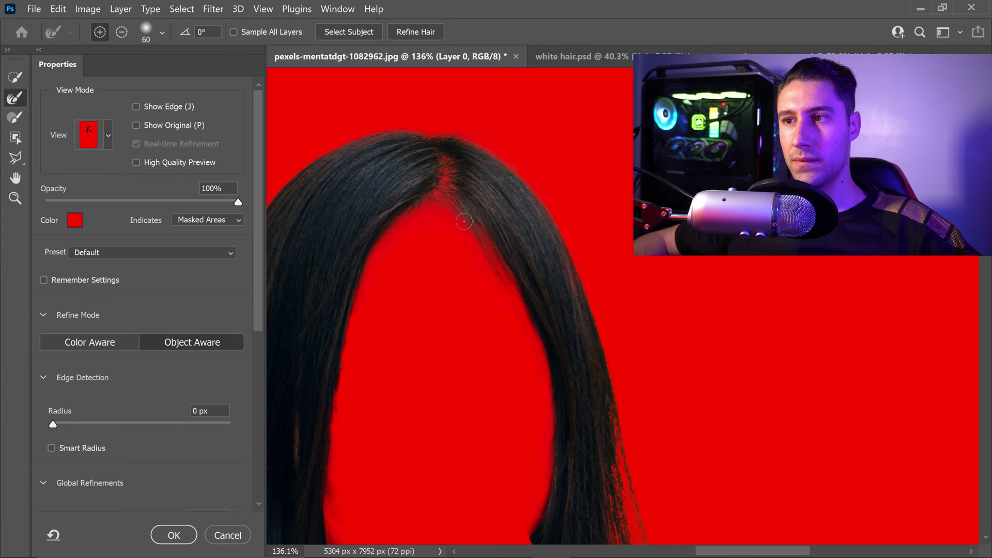
scroll(438, 259, "down", 3)
scroll(496, 161, "down", 3)
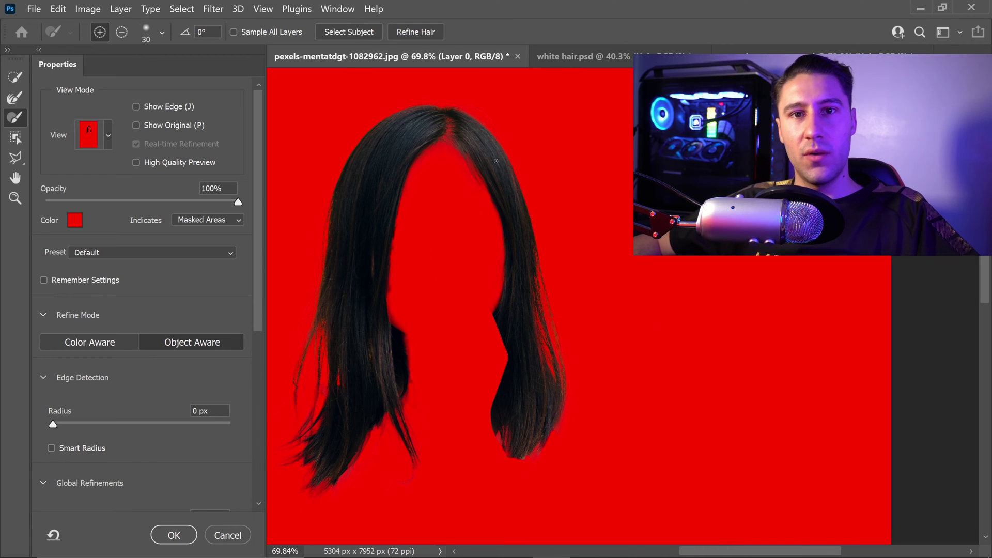
- Set Output To: New Layer and apply the refined hair selection
key("b")
left_click_drag(259, 117, 257, 298)
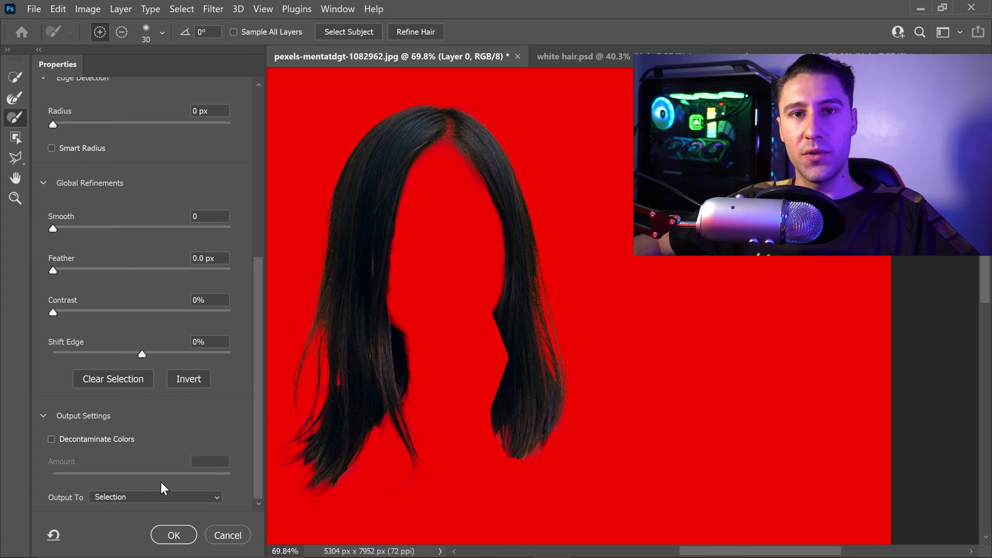
left_click(144, 494)
left_click(127, 504)
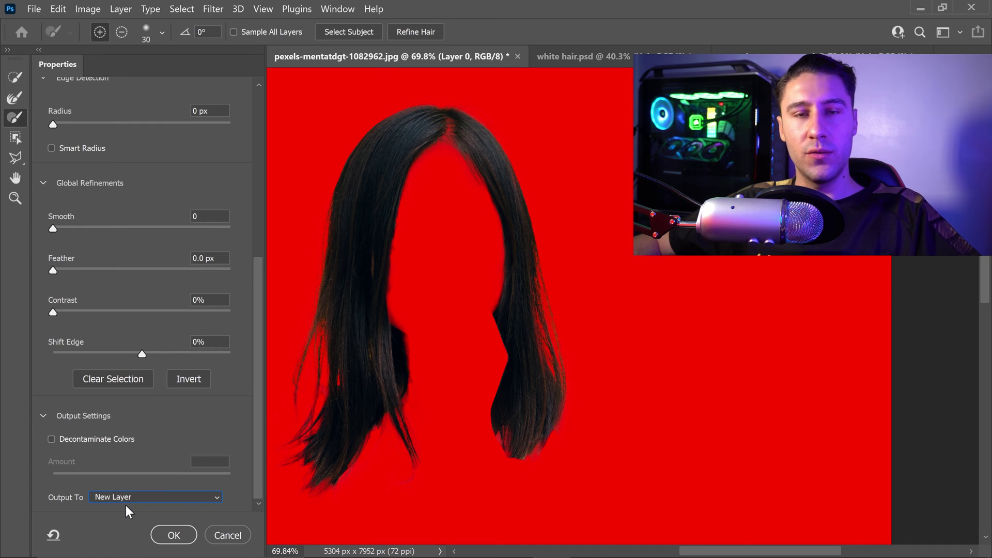
left_click(167, 532)
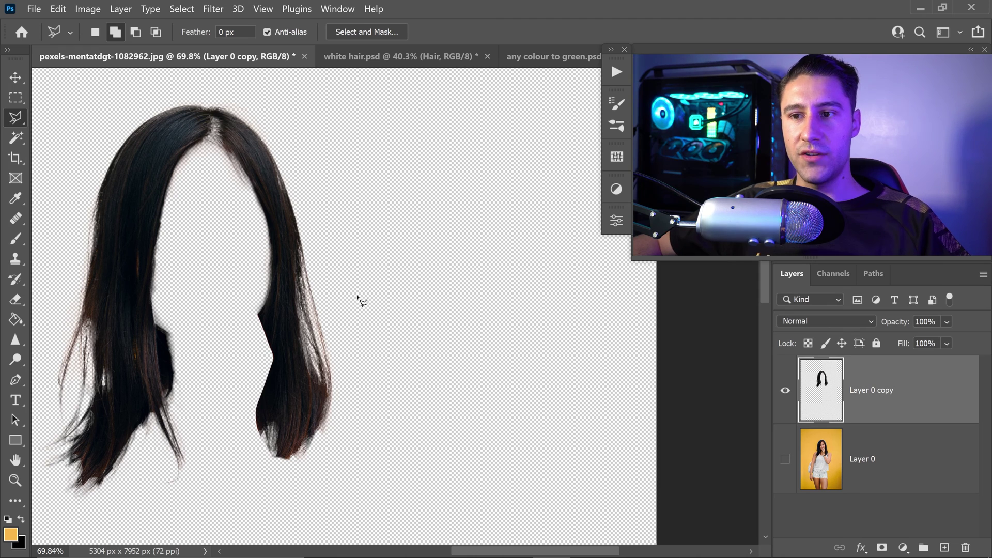
- Toggle visibility of Layer 0 and Layer 0 copy to compare, leaving both shown
left_click_drag(264, 341, 443, 336)
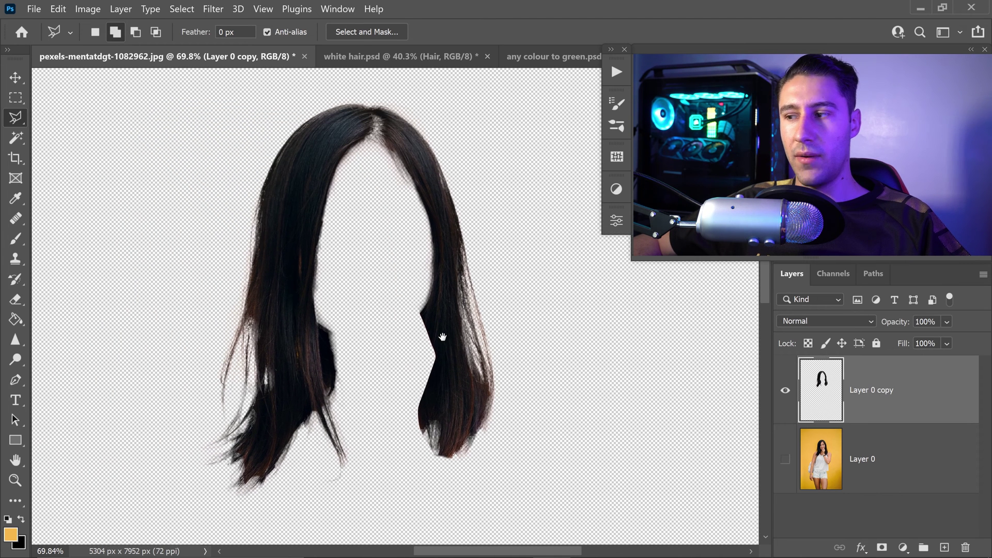
left_click(787, 461)
left_click(786, 392)
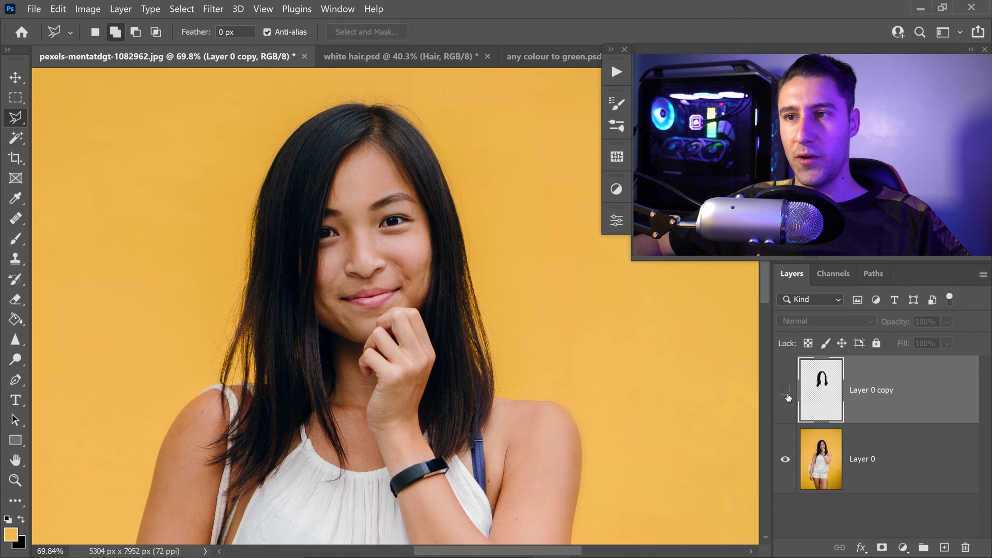
left_click(786, 390)
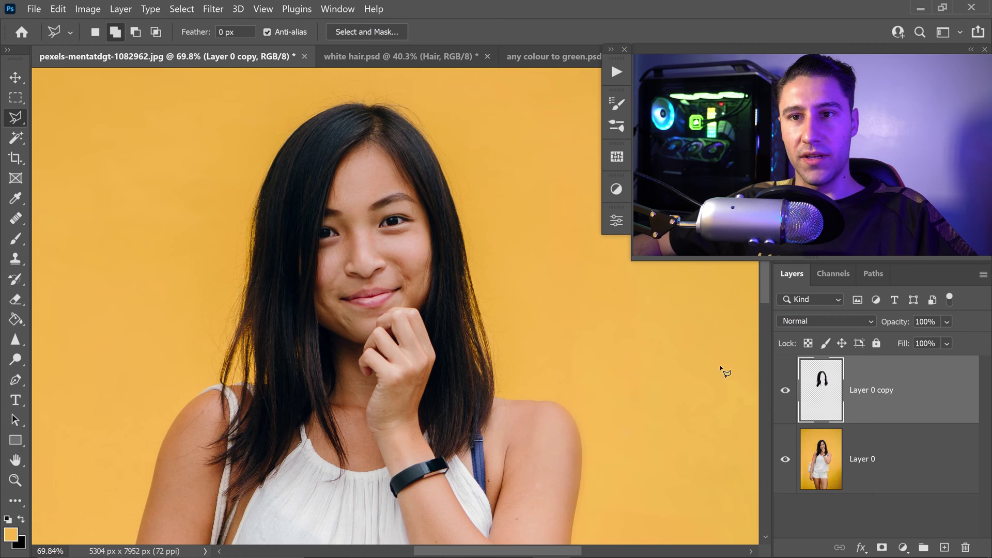
- Load the Layer 0 copy hair as a selection and add a Hue/Saturation layer with hue +97
key("v")
scroll(668, 358, "up", 1)
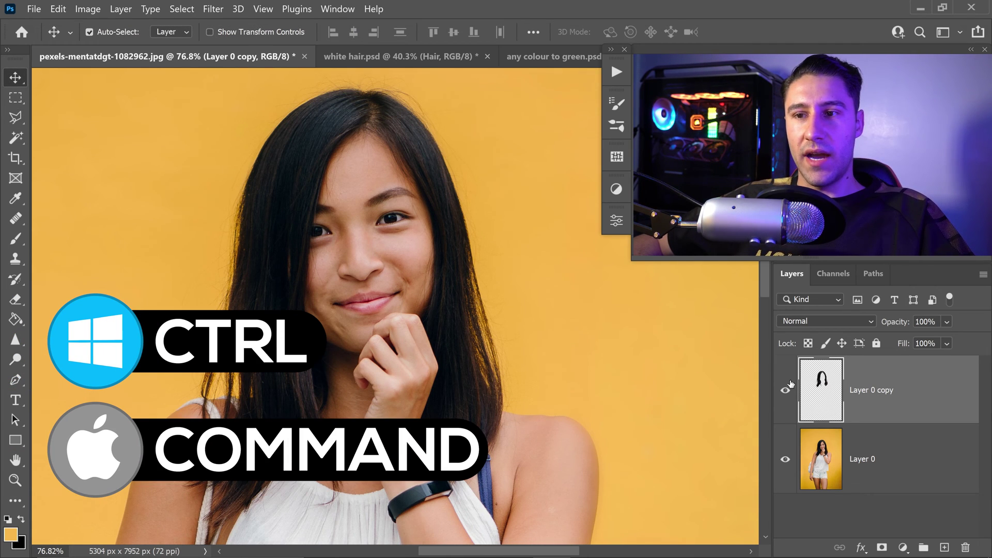
left_click(823, 392, "ctrl")
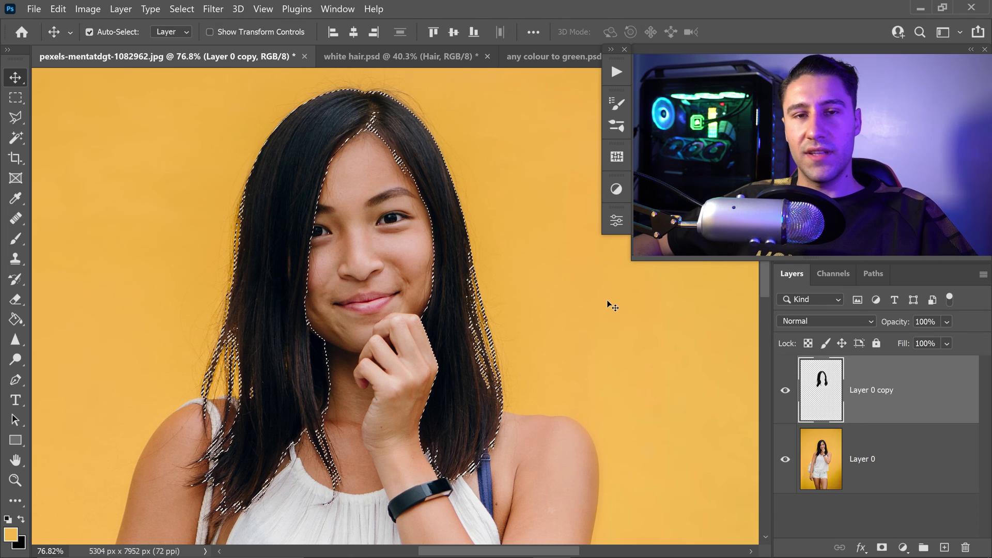
left_click(616, 190)
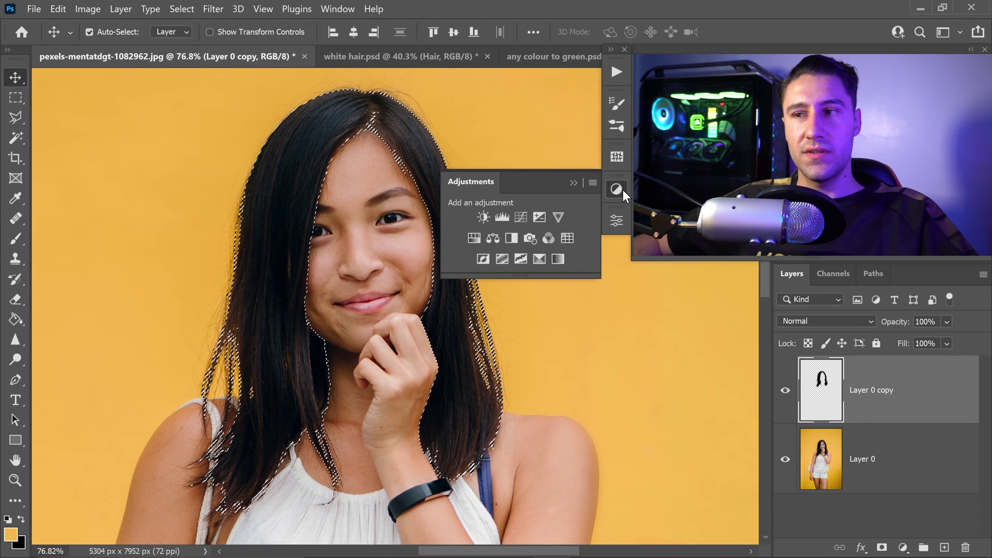
left_click(476, 235)
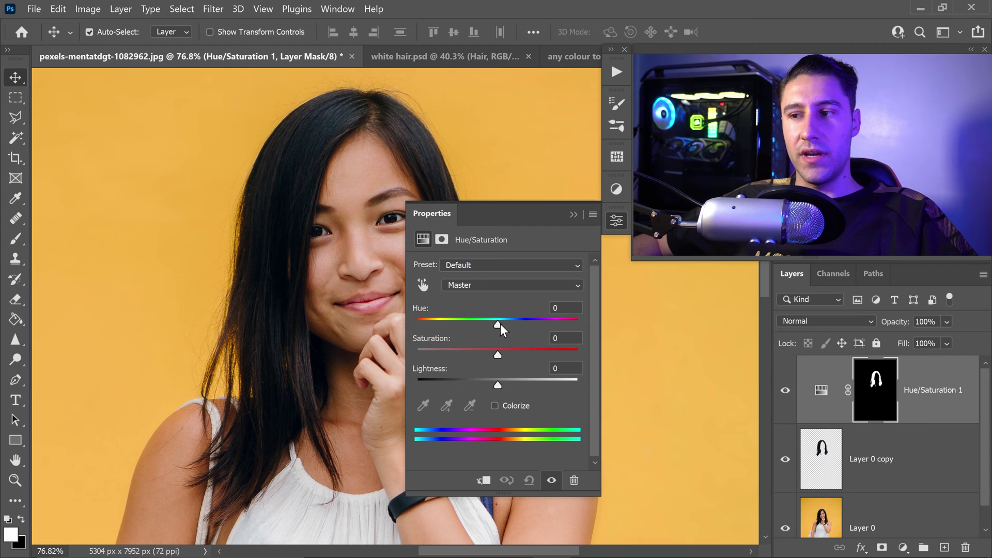
left_click_drag(498, 324, 550, 326)
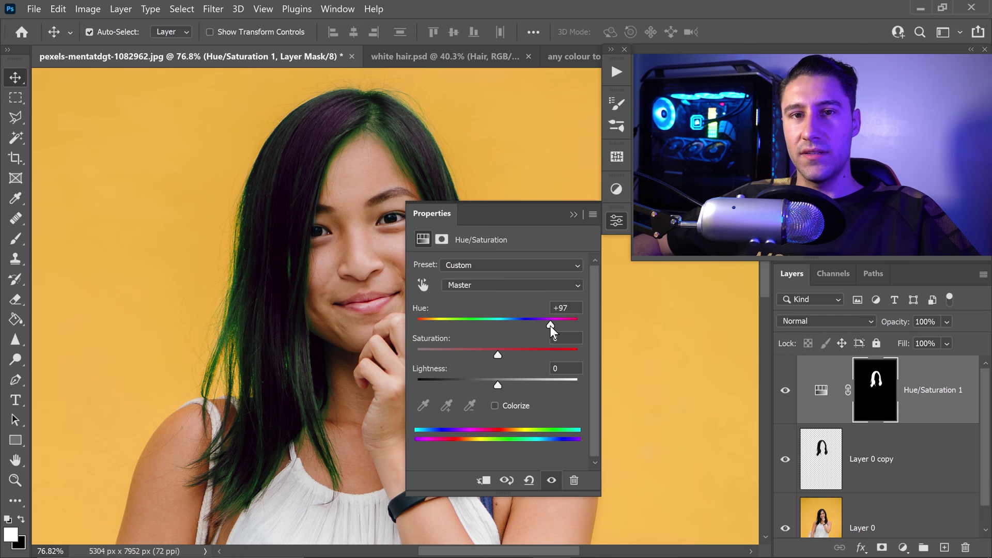
left_click(574, 215)
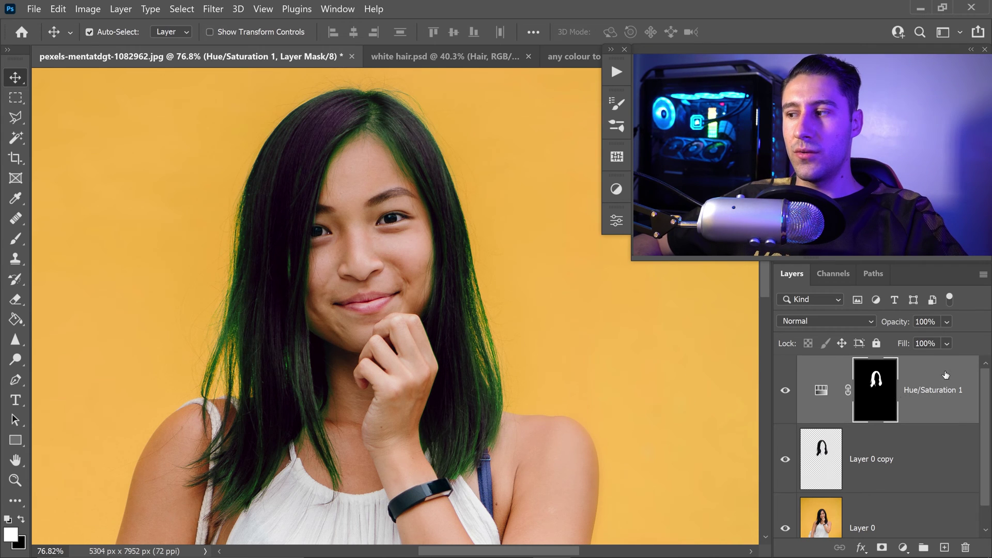
- Delete Hue/Saturation 1 and add a Curves adjustment masked to the reloaded hair selection
key("Delete")
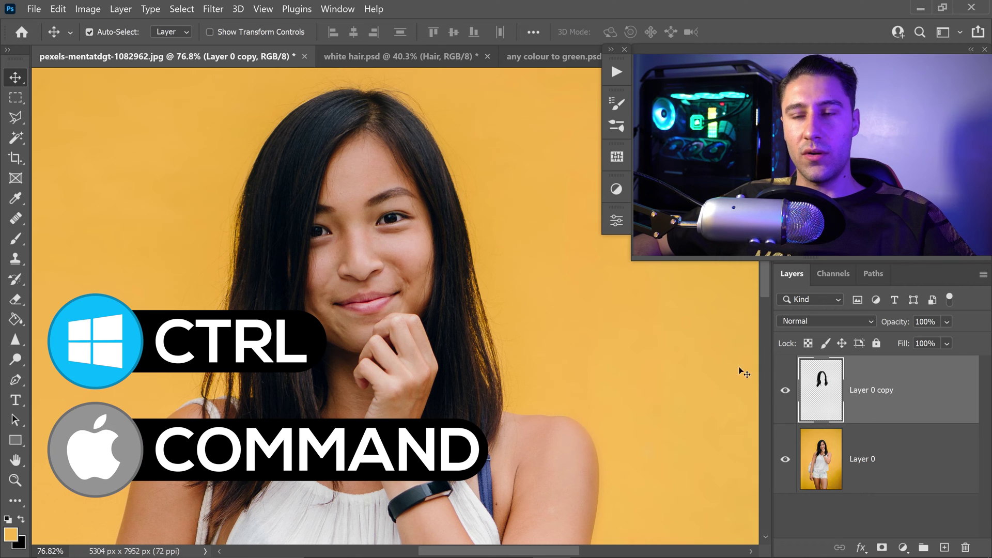
left_click(831, 395, "ctrl")
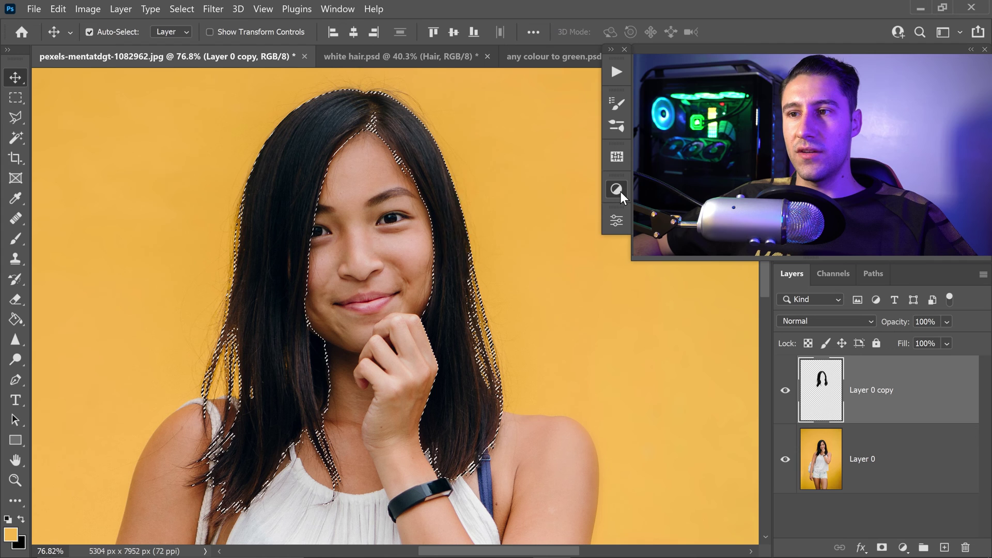
left_click(620, 191)
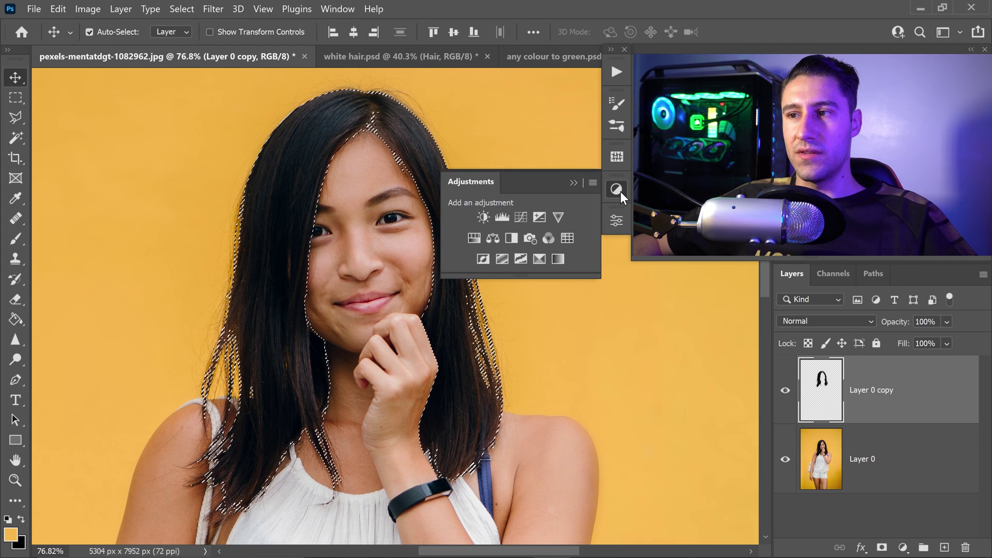
left_click(522, 218)
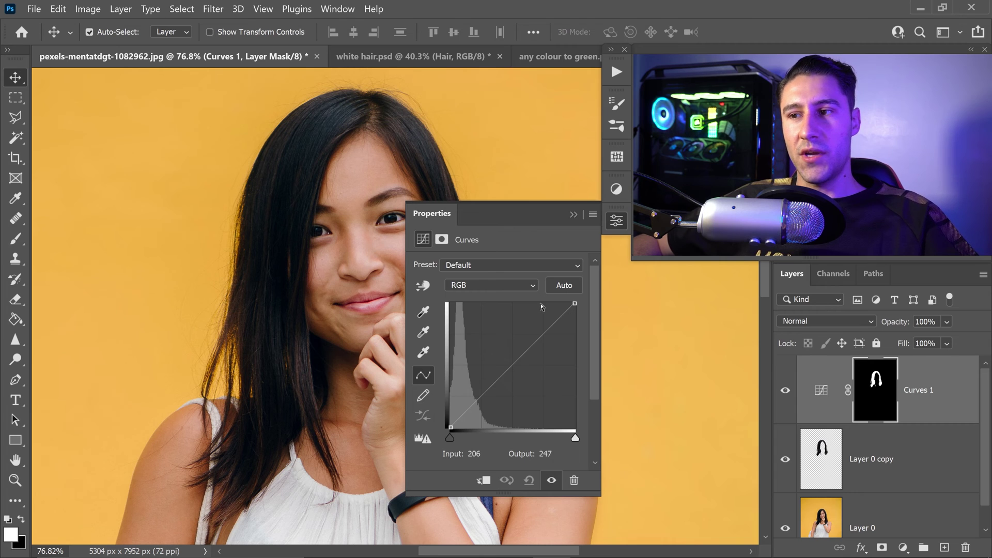
- Raise the Red curve and the Green curve (54 to 209), then return to RGB
left_click(470, 284)
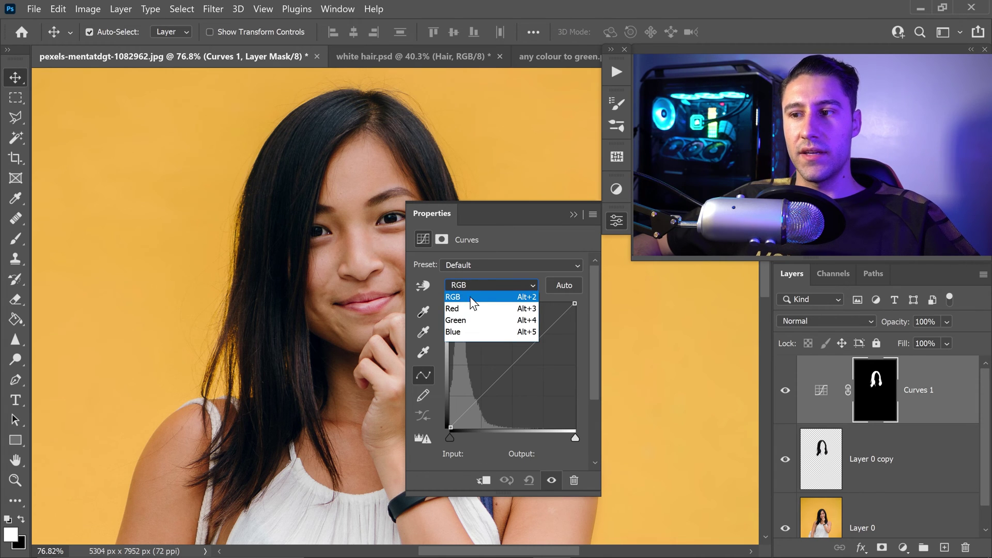
left_click(463, 310)
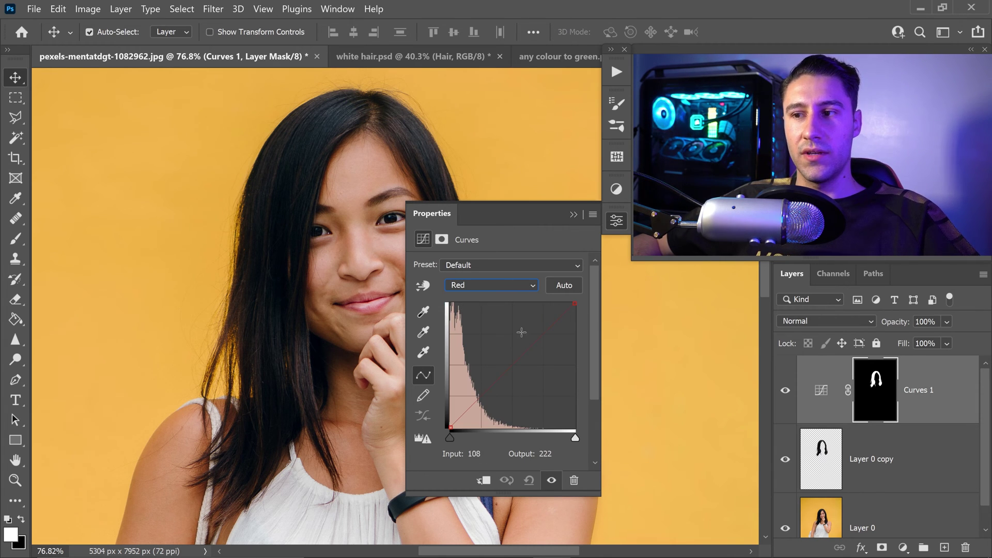
left_click_drag(512, 364, 498, 340)
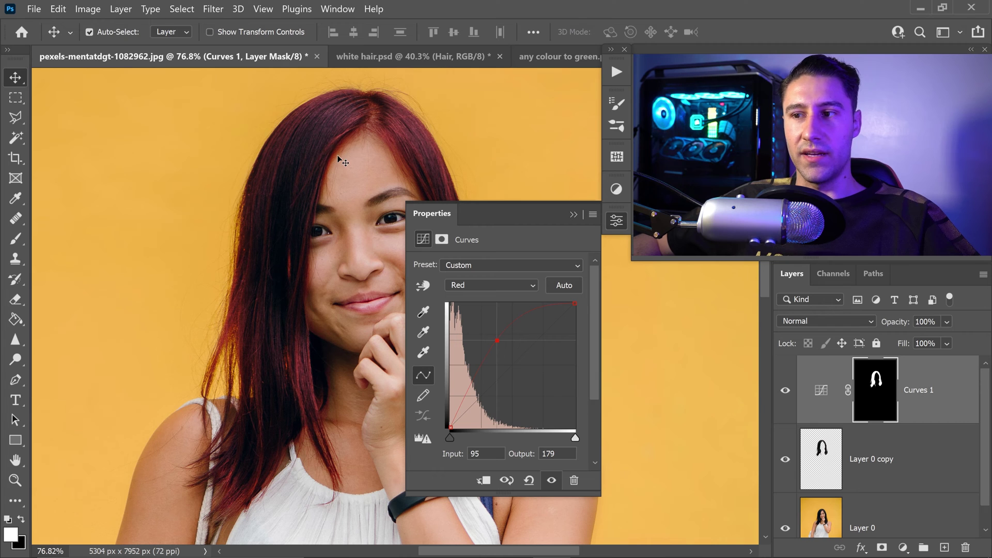
left_click(488, 284)
left_click(464, 317)
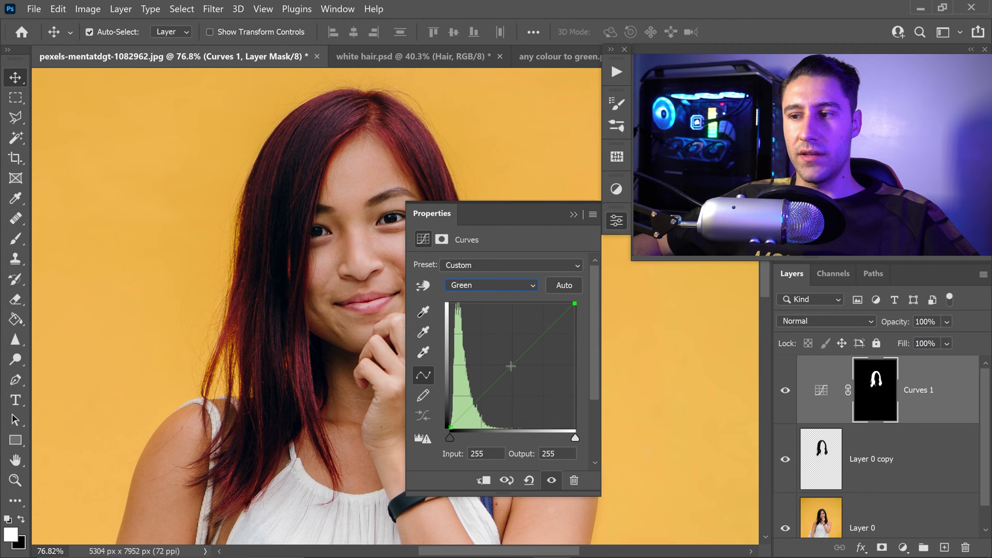
left_click_drag(514, 365, 476, 325)
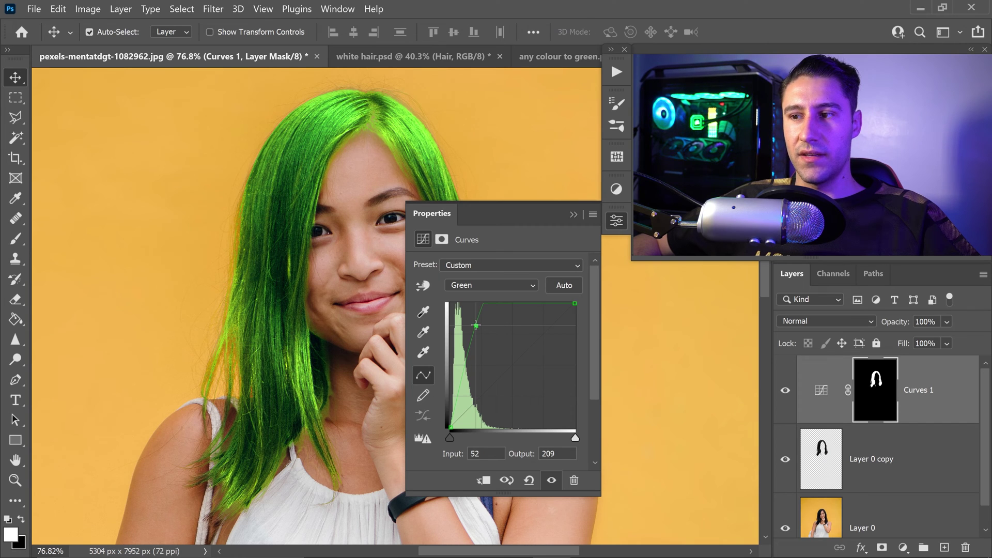
left_click(491, 283)
left_click(465, 294)
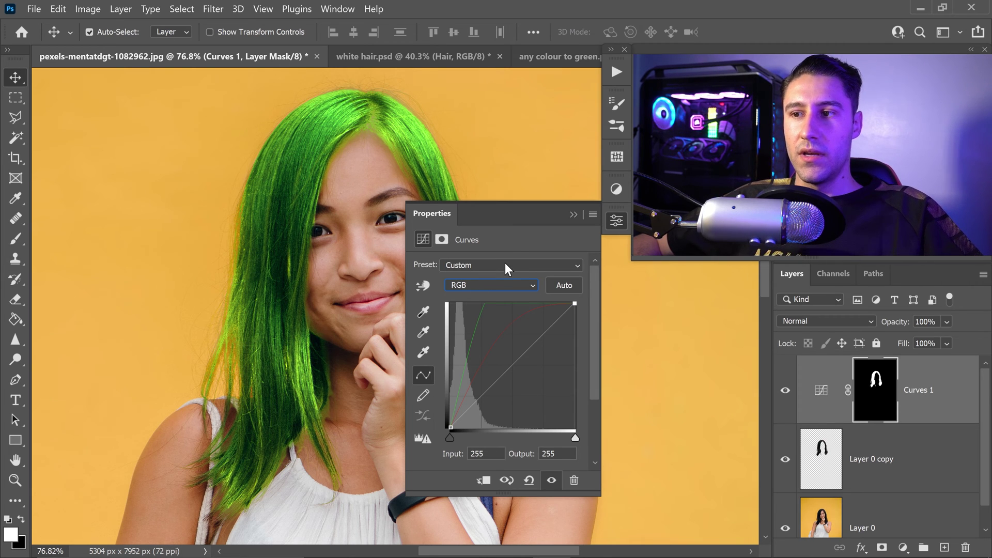
- Close the Curves properties and clip Curves 1 to Layer 0 copy with an Alt-click
left_click(573, 212)
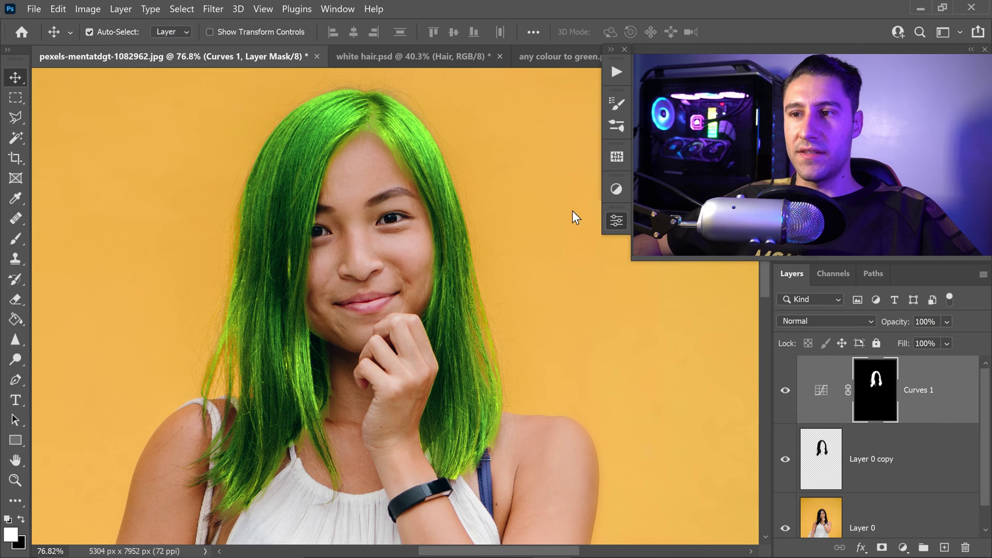
left_click(903, 452)
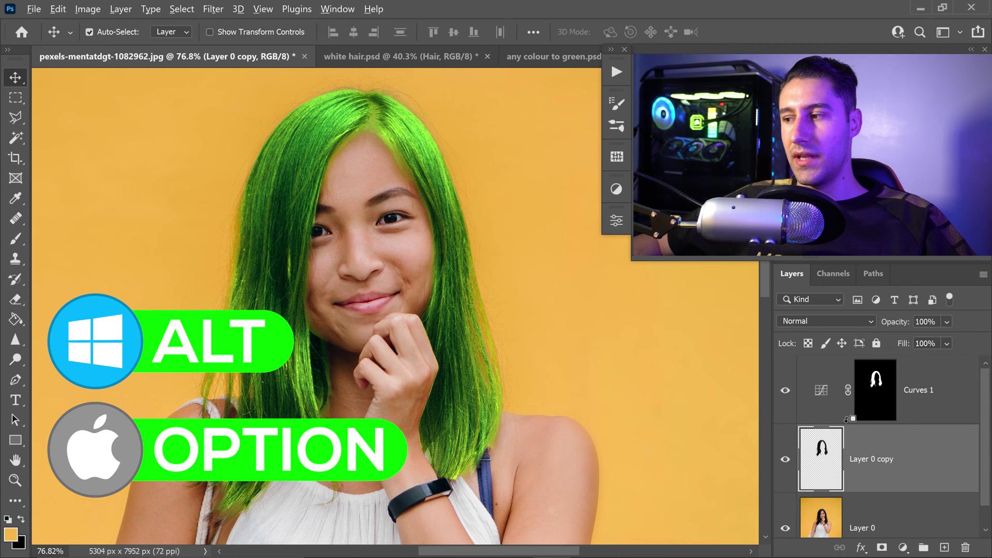
left_click(847, 420, "alt")
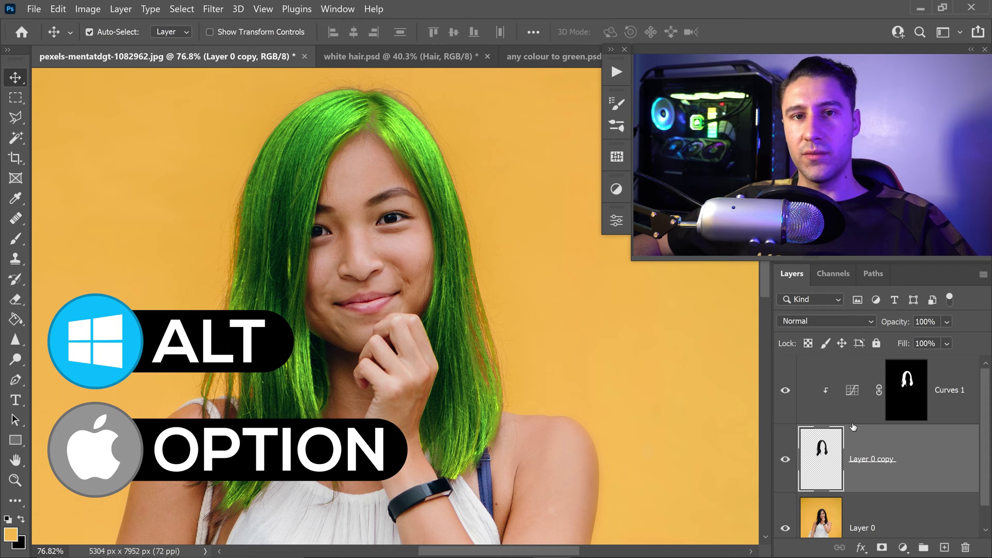
left_click(851, 409)
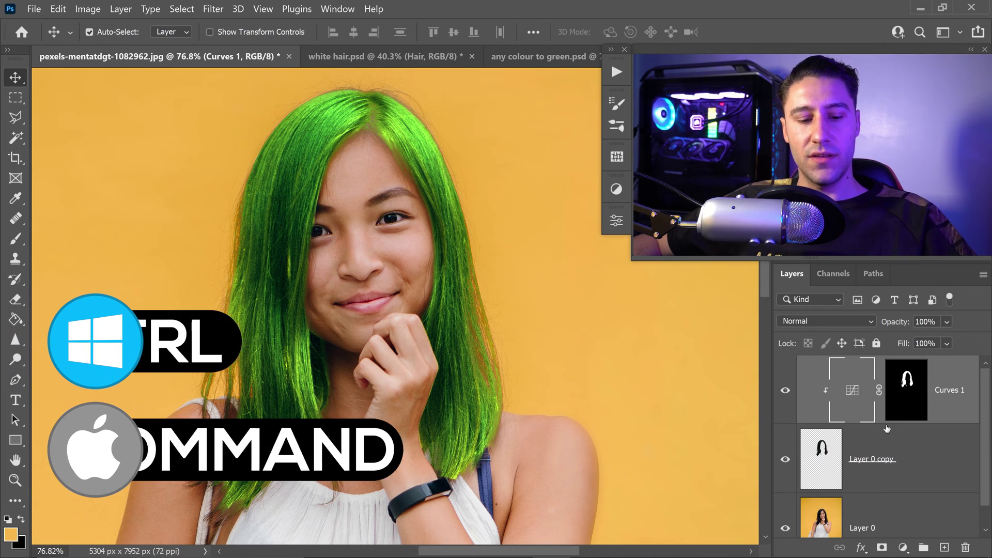
- Load the Layer 0 copy hair selection and add a Hue/Saturation layer with Colorize on
key("ctrl")
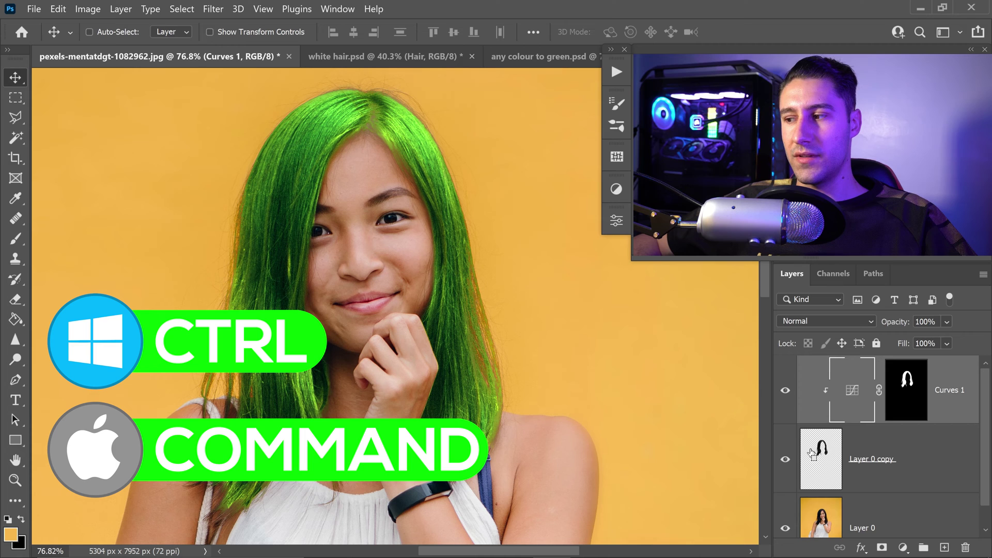
left_click(826, 451, "ctrl")
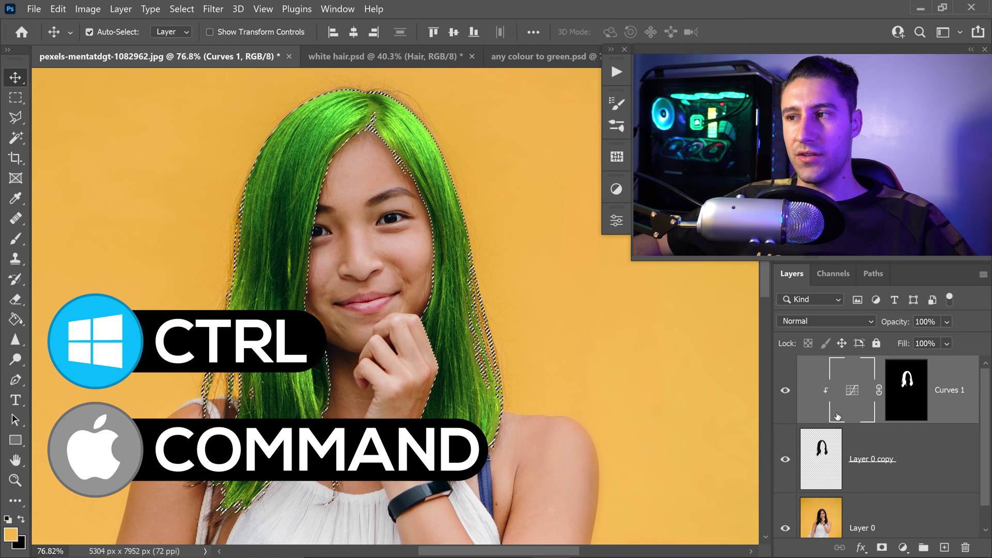
left_click(623, 187)
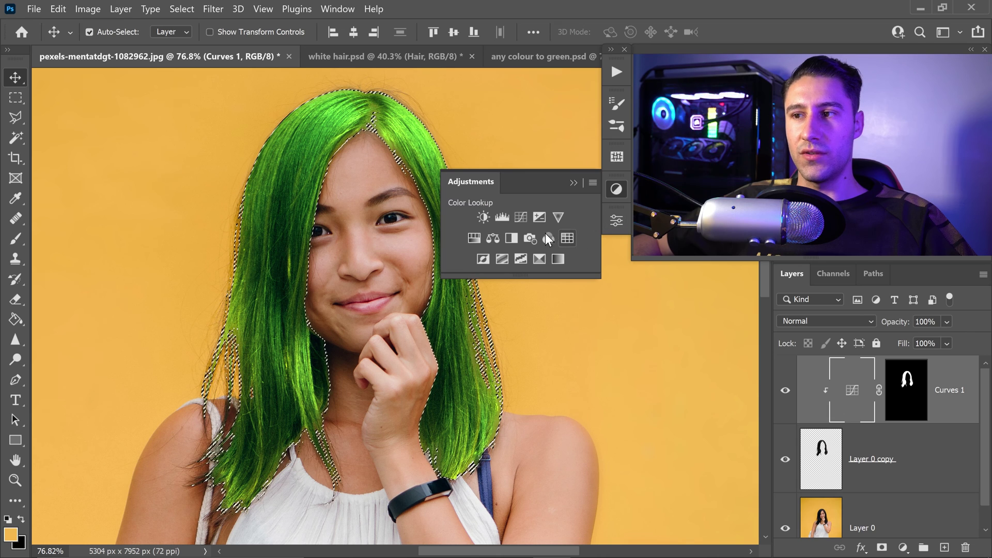
left_click(474, 239)
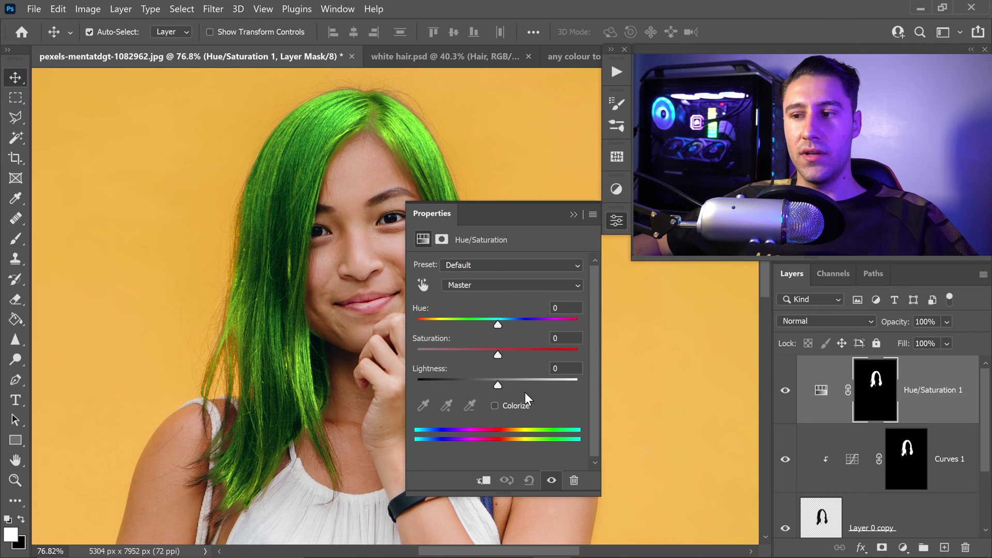
left_click(495, 405)
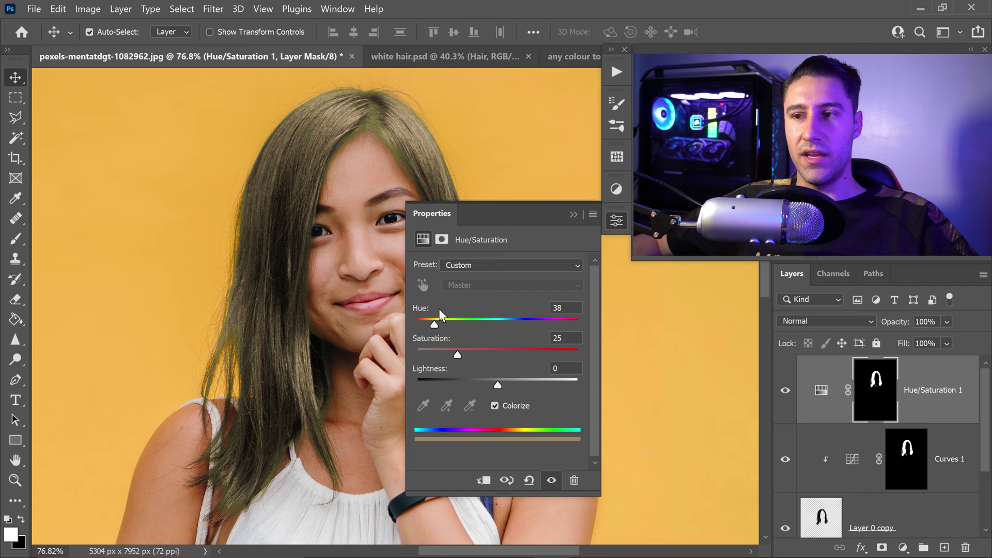
- Set the colorize values to Hue 275, Saturation +40 and Lightness -10
left_click_drag(433, 324, 520, 331)
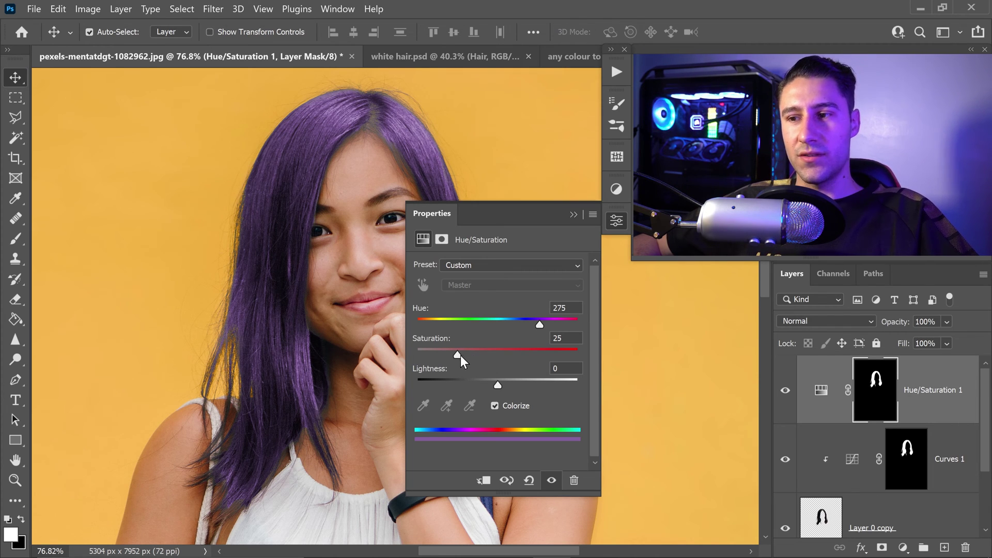
left_click_drag(457, 355, 412, 348)
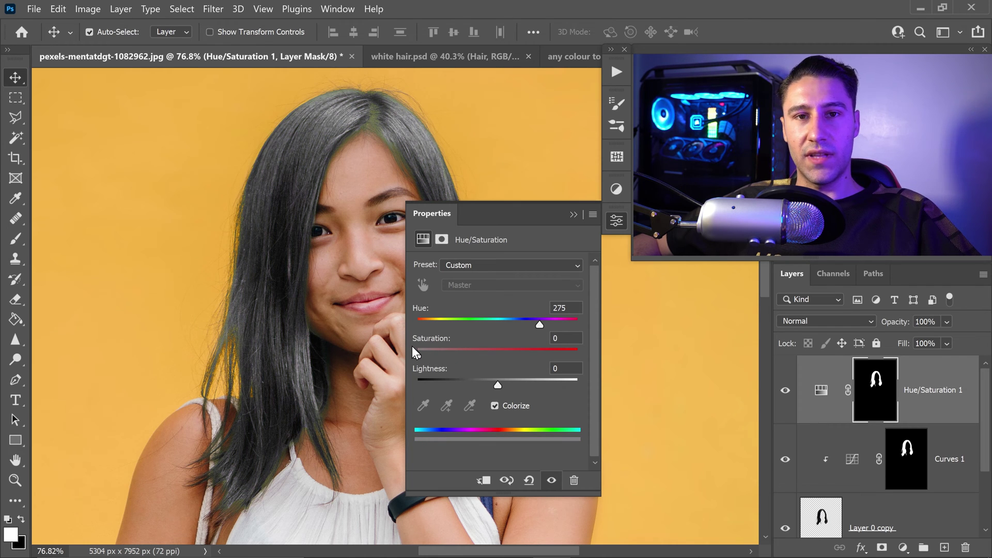
left_click_drag(443, 354, 550, 358)
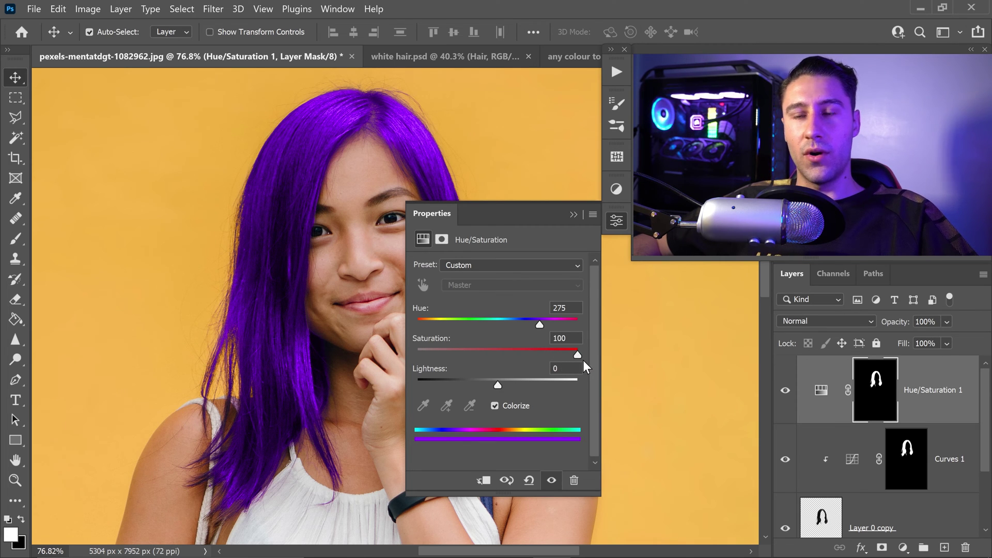
left_click_drag(559, 364, 511, 359)
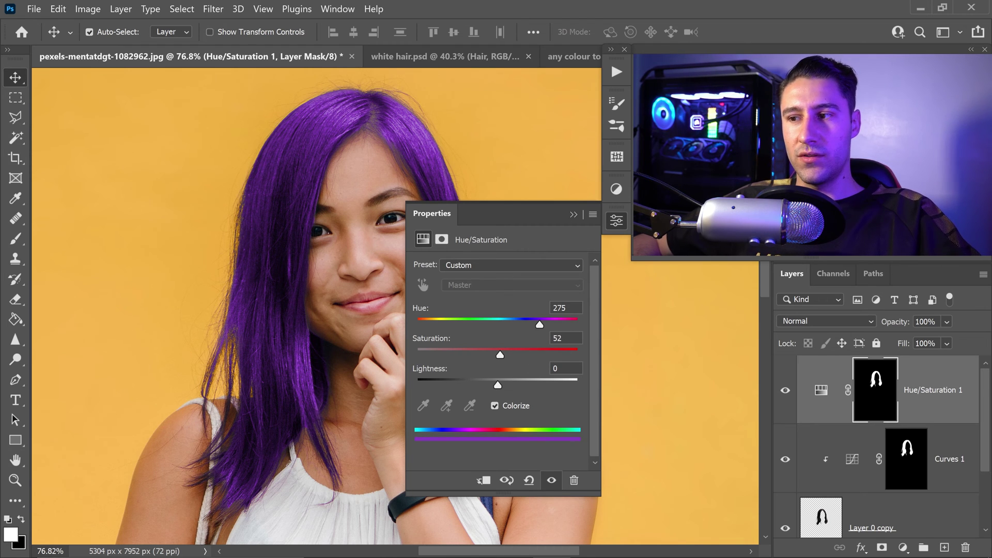
left_click(563, 338)
type("40")
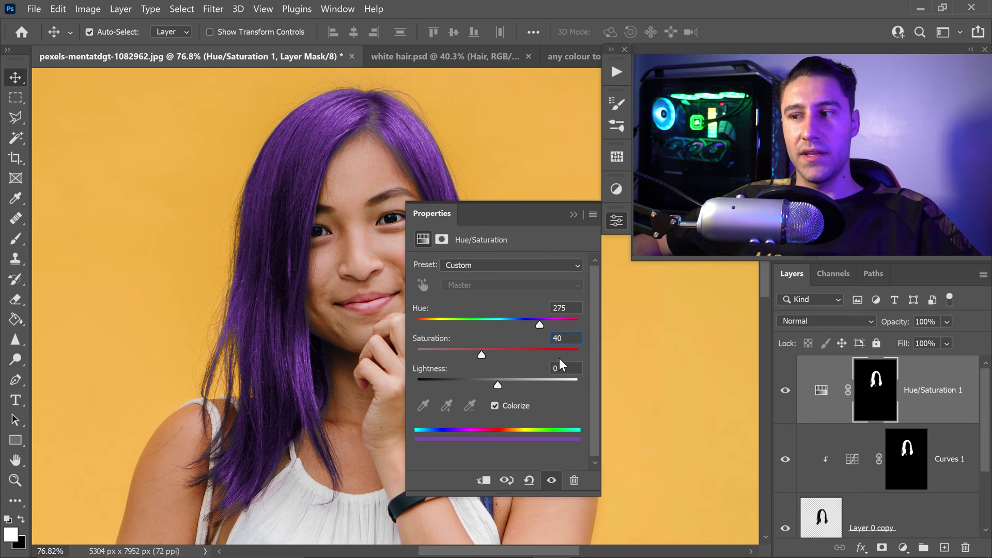
left_click(576, 362)
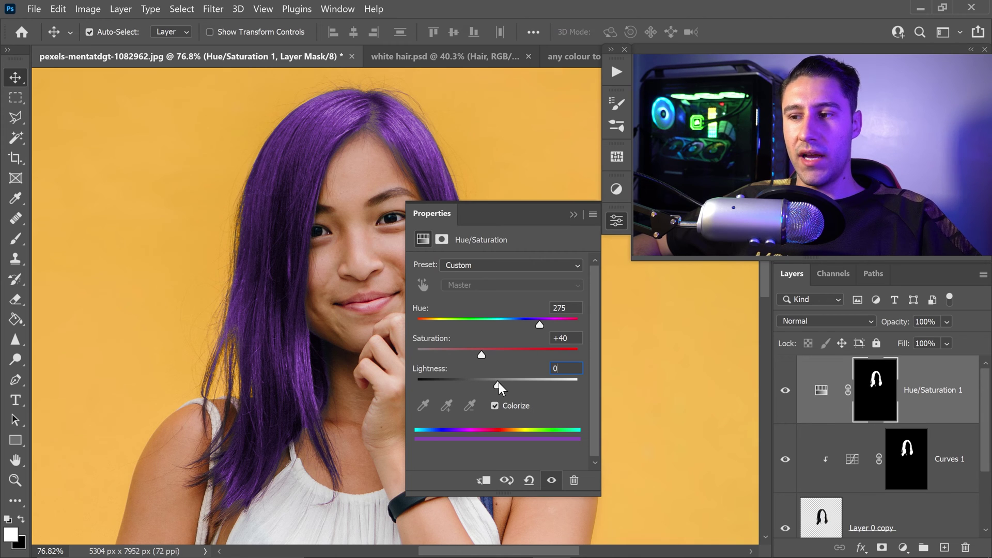
left_click_drag(499, 382, 532, 385)
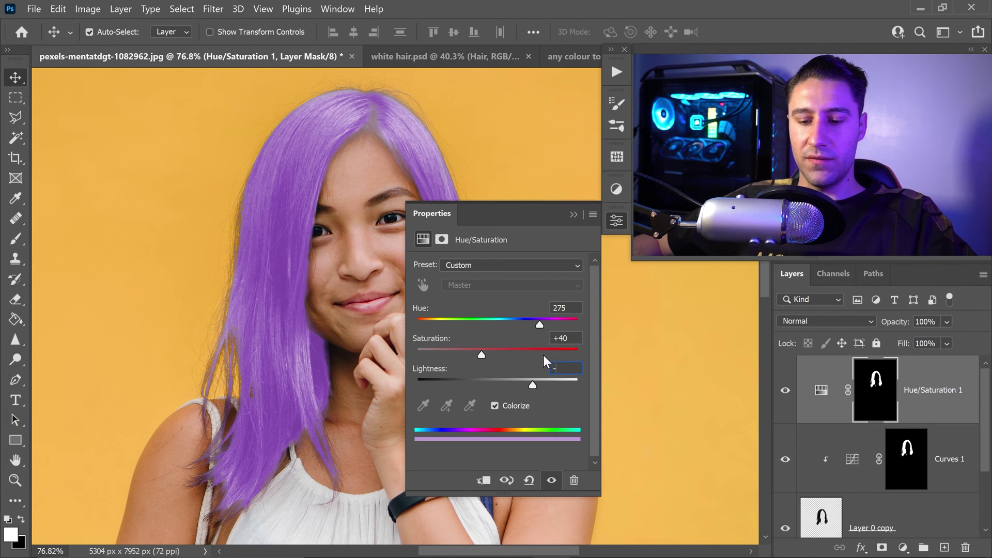
type("-10")
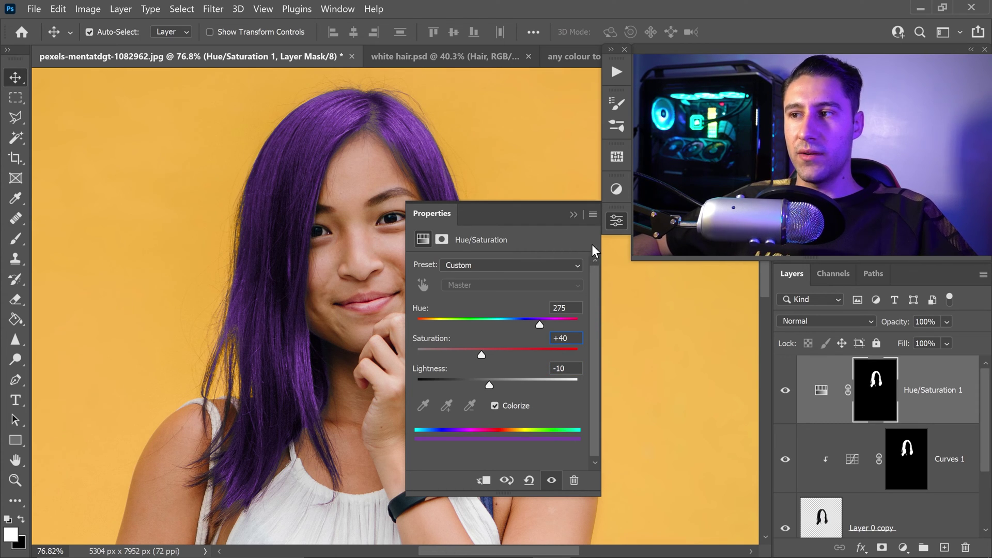
- Close Properties and clip Hue/Saturation 1 onto Curves 1 and the hair layer with Ctrl+Alt+G
left_click(574, 213)
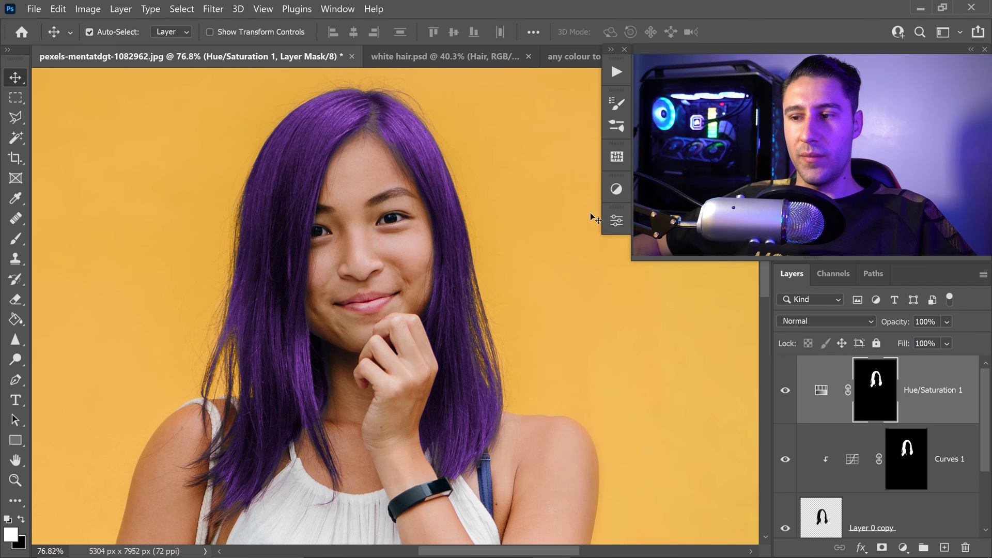
key("ctrl+alt+g")
scroll(391, 171, "down", 1)
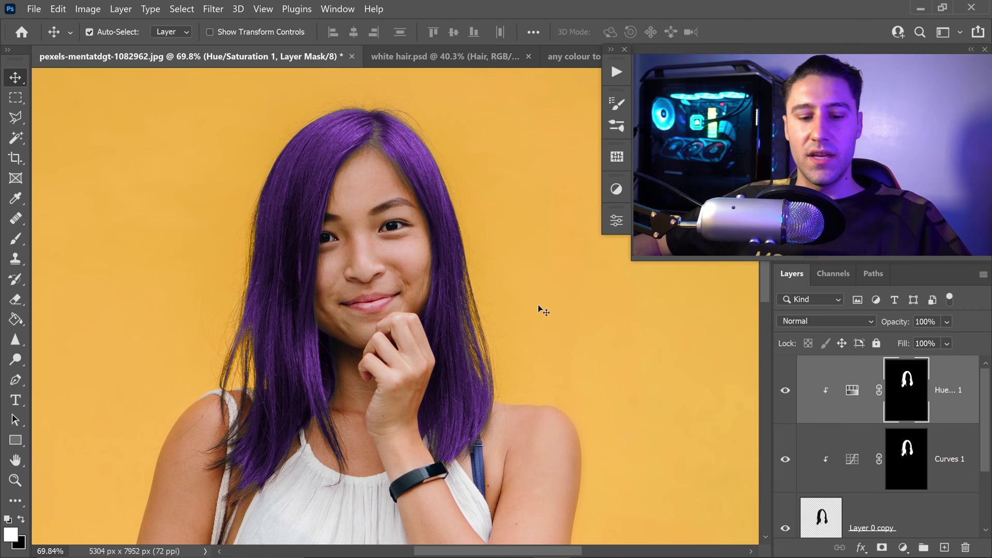
scroll(385, 130, "up", 4)
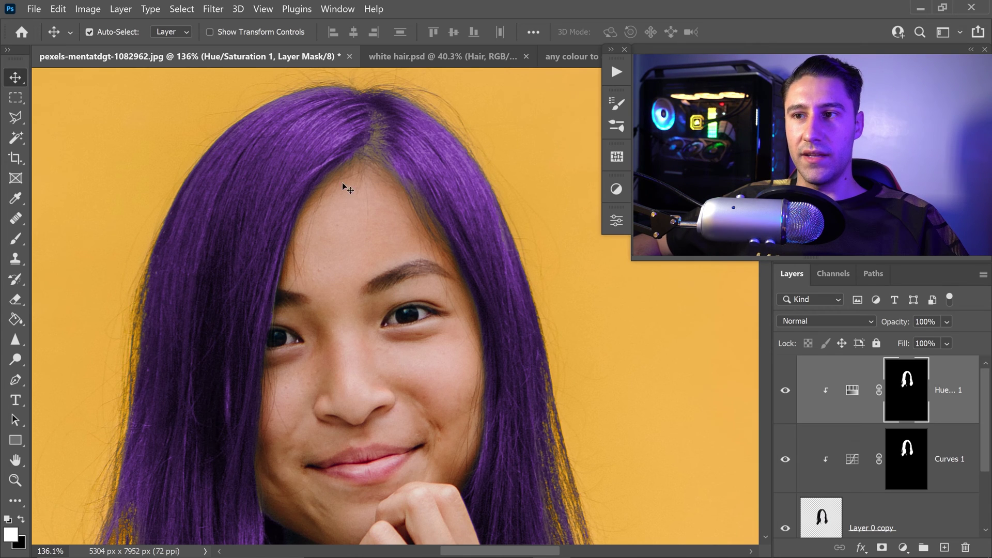
scroll(428, 232, "up", 2)
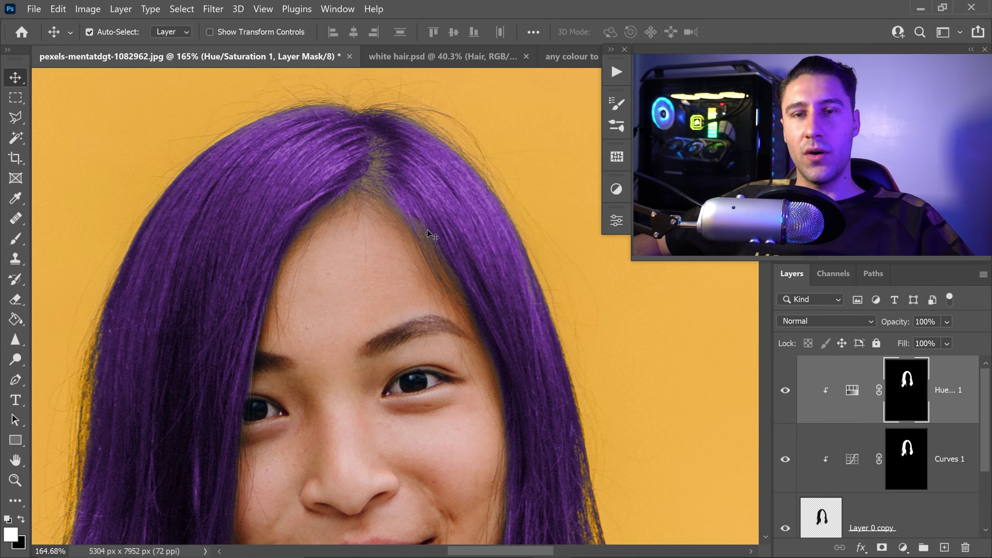
- Select the Brush tool, shrink its size and set brush opacity to 20%
left_click(15, 239)
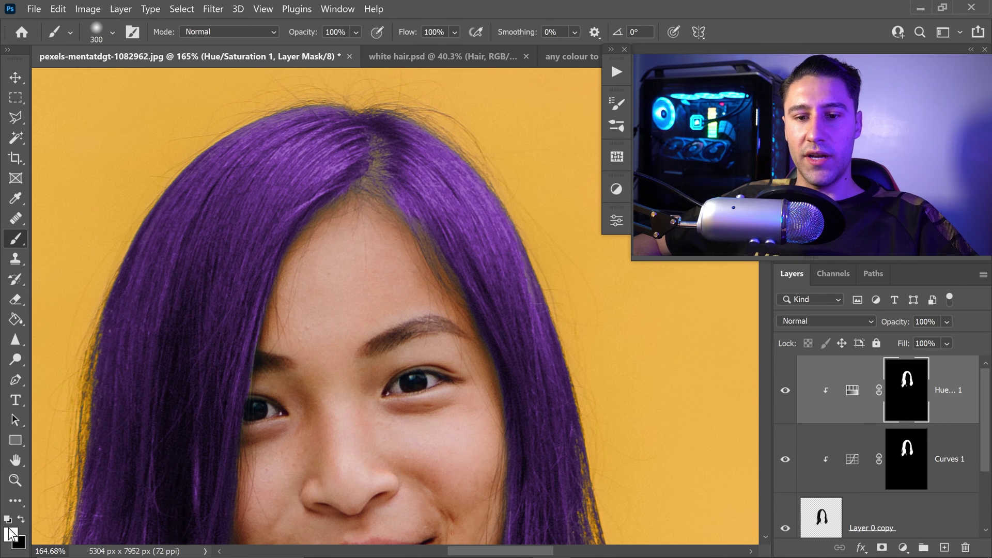
key("bracketleft")
key("bracketleft")
key("bracketleft")
key("bracketleft")
key("bracketleft")
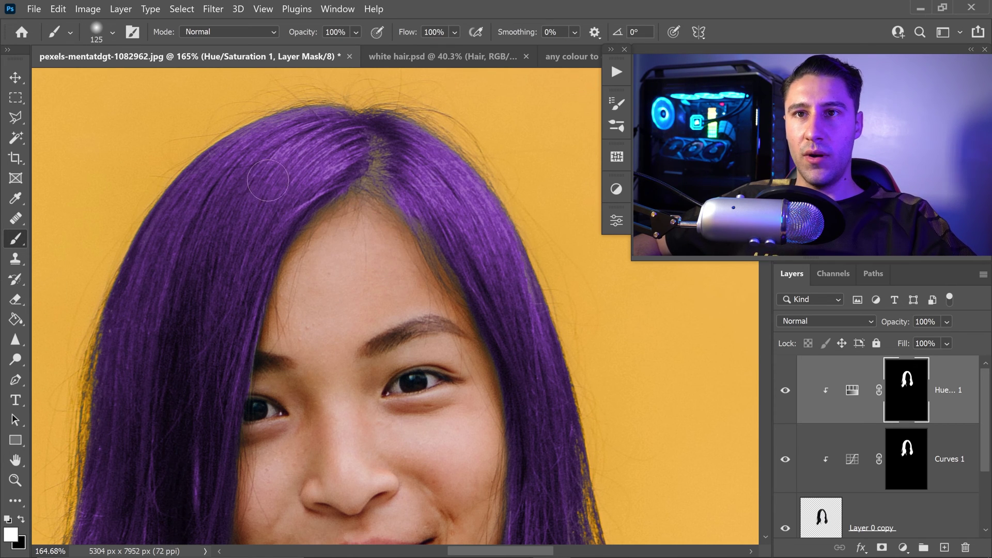
key("bracketleft")
key("bracketleft")
key("bracketleft")
key("bracketleft")
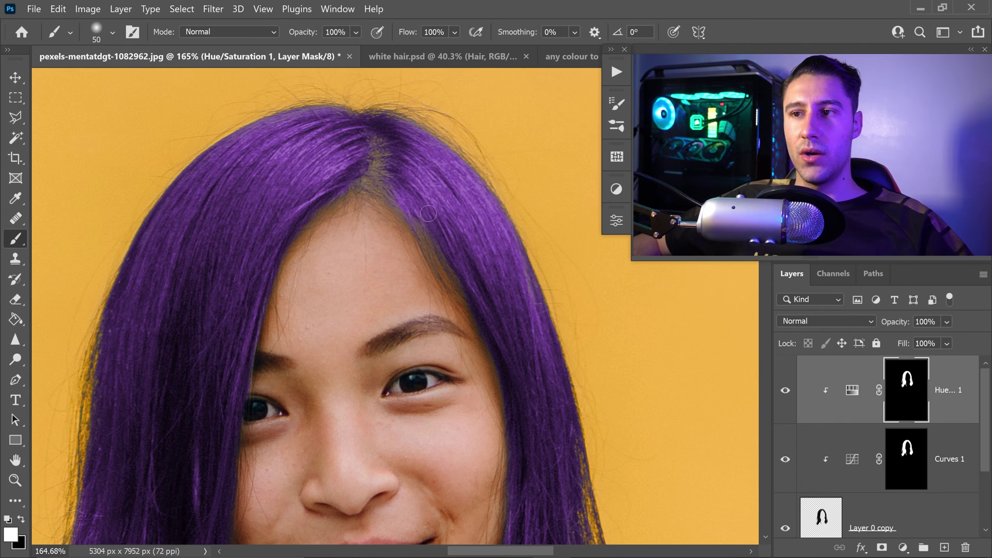
scroll(414, 191, "up", 2)
left_click_drag(427, 184, 428, 228)
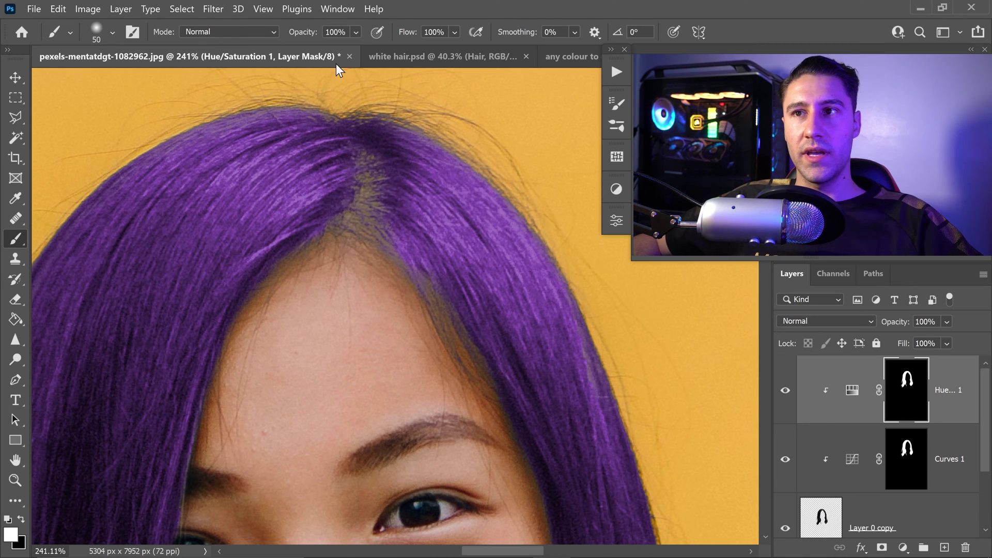
left_click(335, 32)
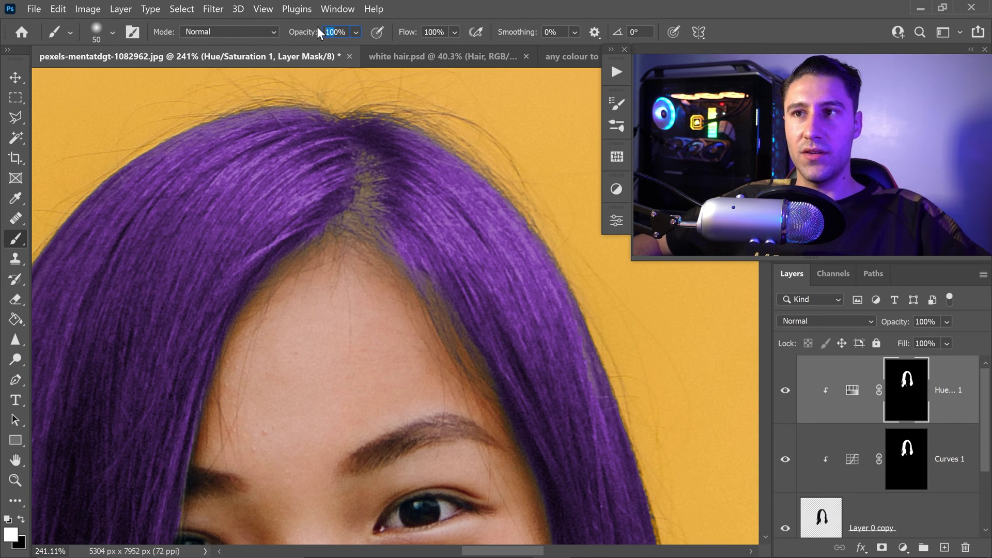
type("20")
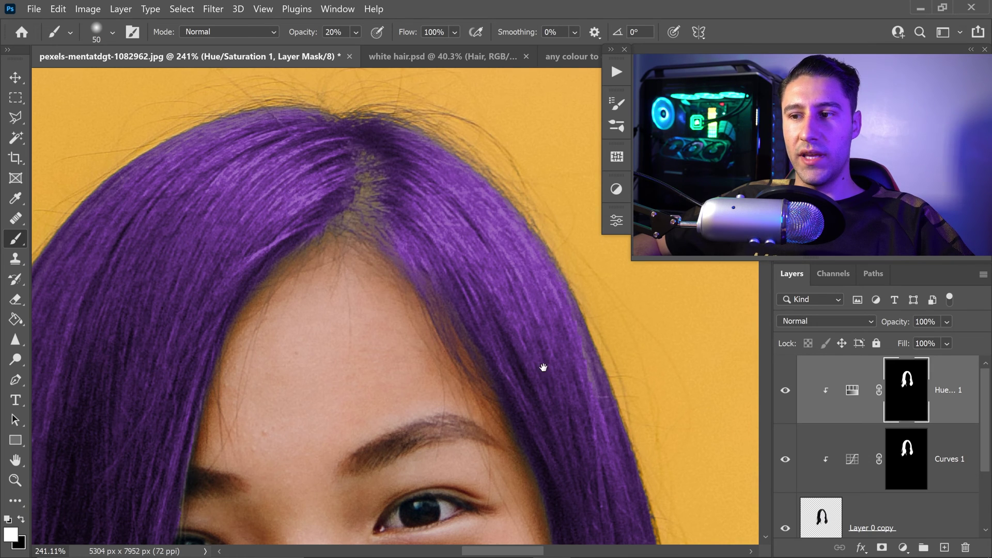
- Paint white on the Hue/Saturation 1 mask over the crown-parting roots and stray edge strands
left_click_drag(543, 367, 385, 206)
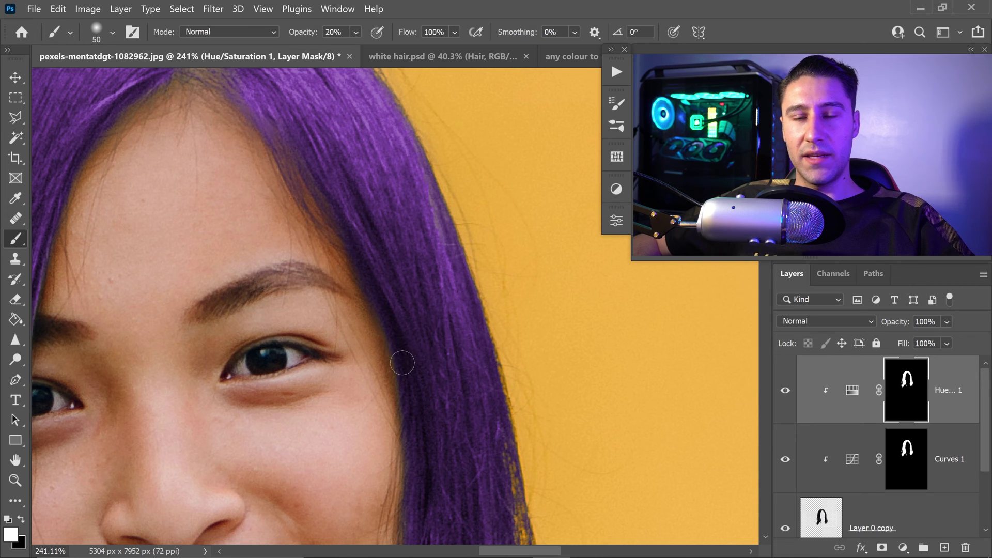
left_click_drag(454, 411, 422, 251)
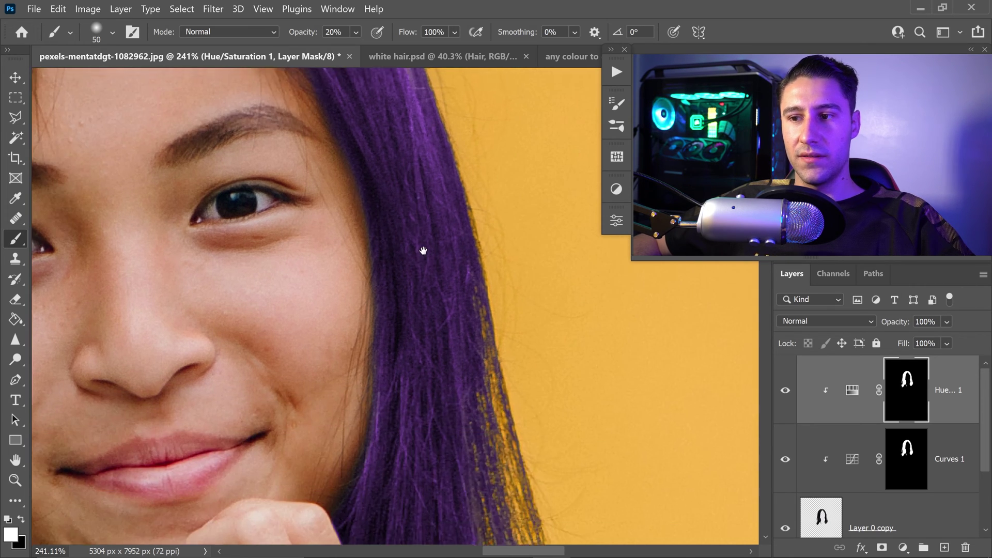
scroll(372, 204, "up", 3)
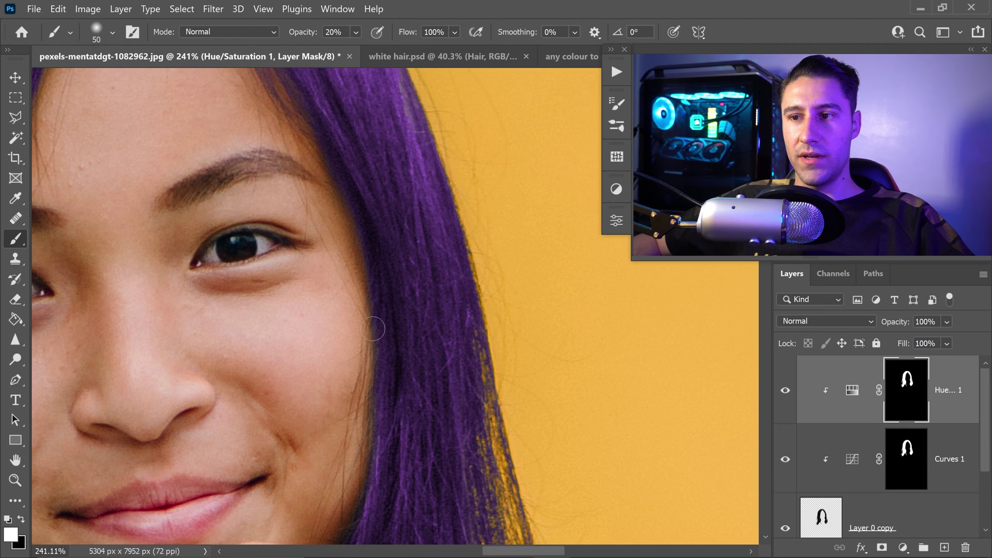
scroll(373, 329, "down", 7)
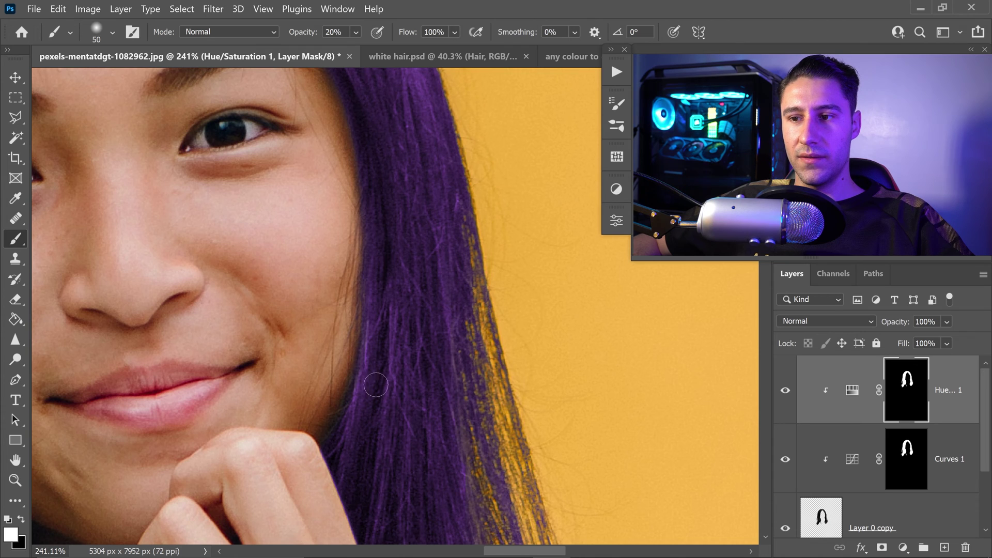
scroll(376, 385, "down", 8)
key("bracketright")
key("bracketright")
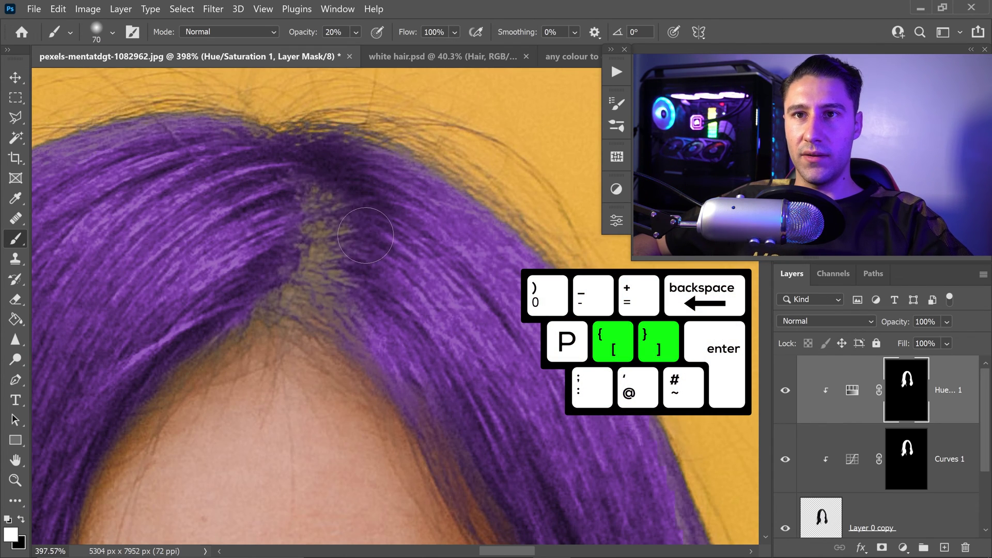
key("bracketleft")
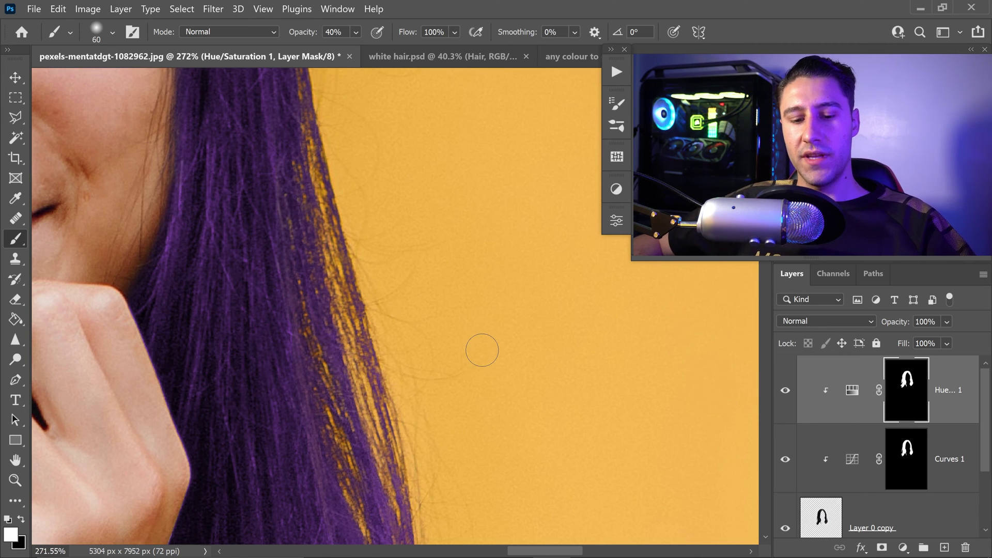
- Display the Hue/Saturation 1 mask on its own and zoom to inspect it
left_click(908, 382, "alt")
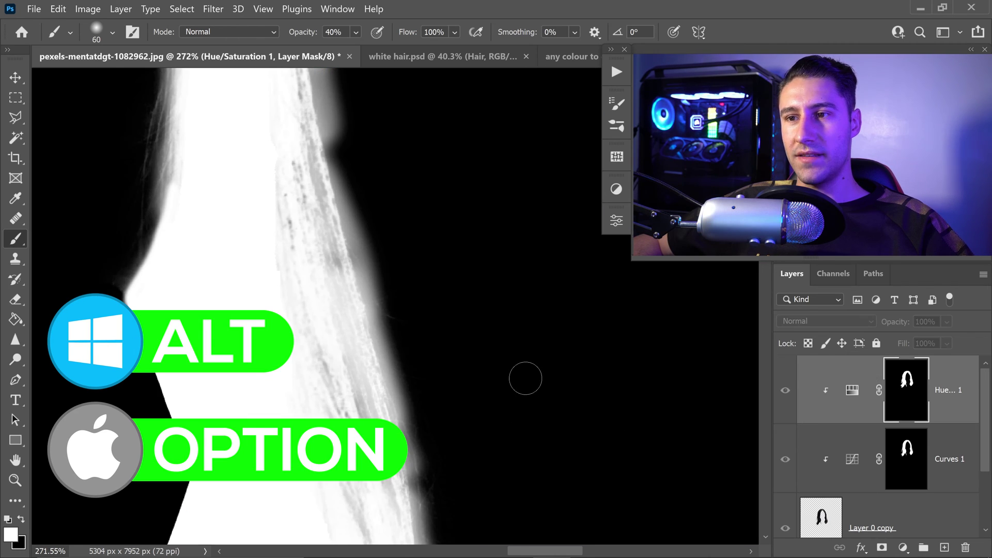
scroll(432, 308, "down", 3)
scroll(429, 310, "down", 2)
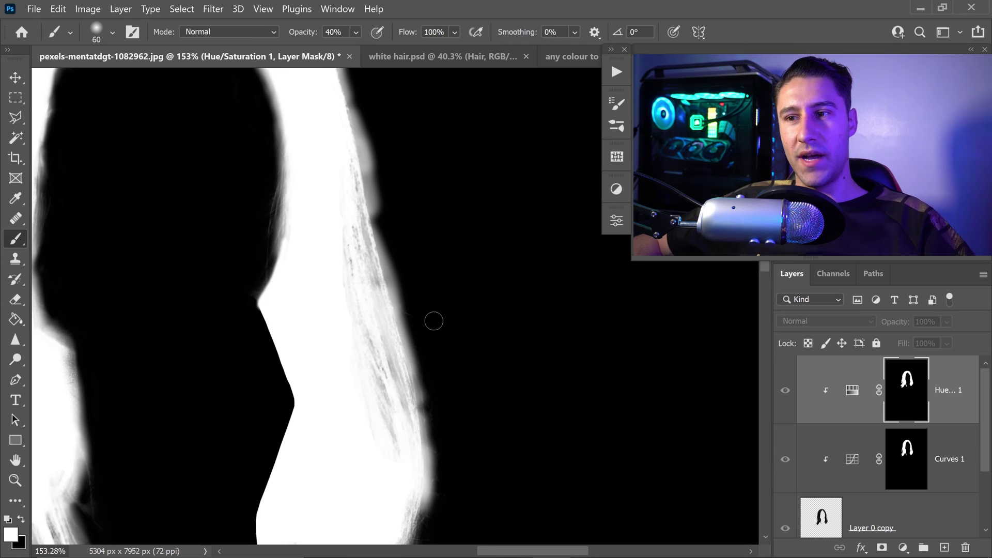
scroll(435, 322, "down", 2)
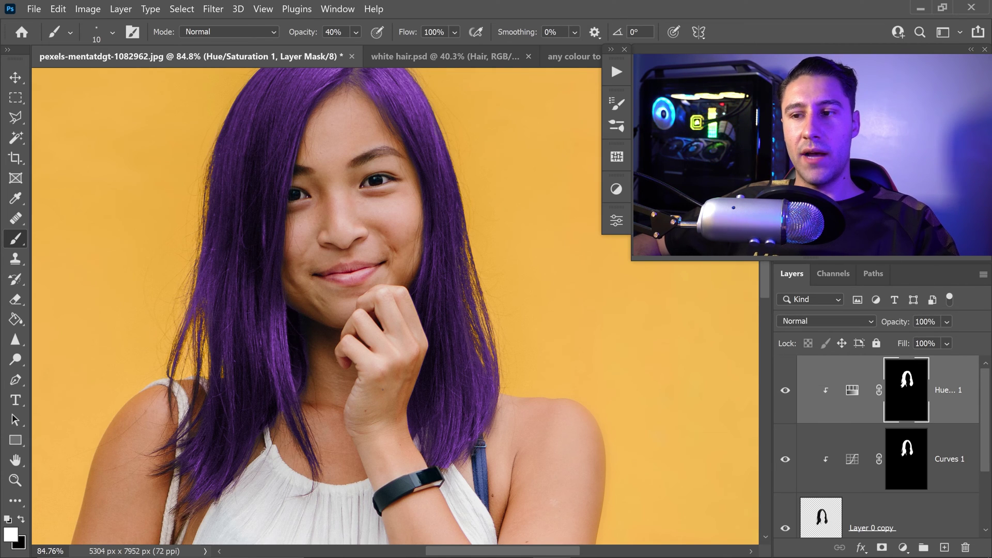
scroll(427, 335, "up", 10)
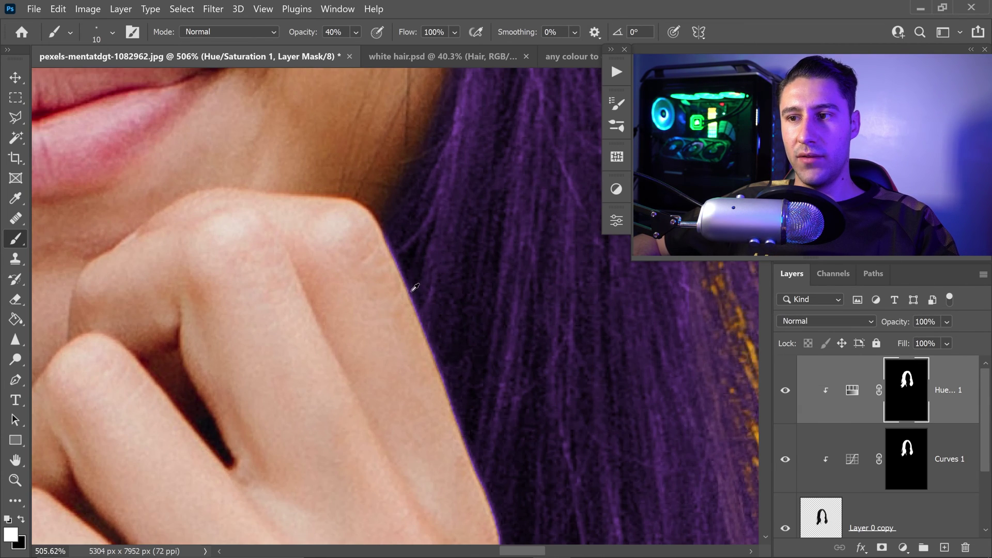
scroll(410, 273, "up", 2)
- Frame the knuckle edge and switch to black to paint out the purple fringe
left_click_drag(488, 358, 440, 265)
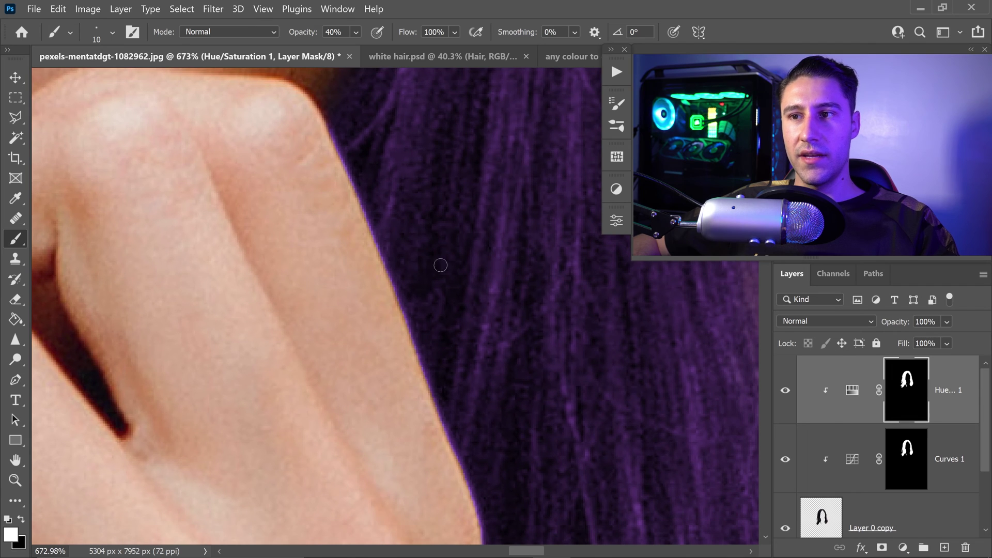
left_click_drag(355, 247, 367, 261)
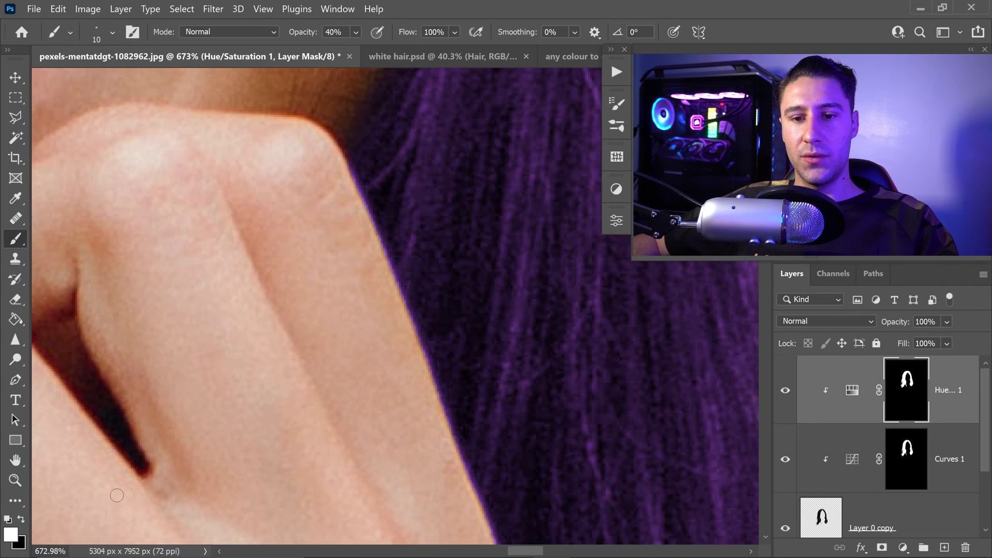
left_click(21, 519)
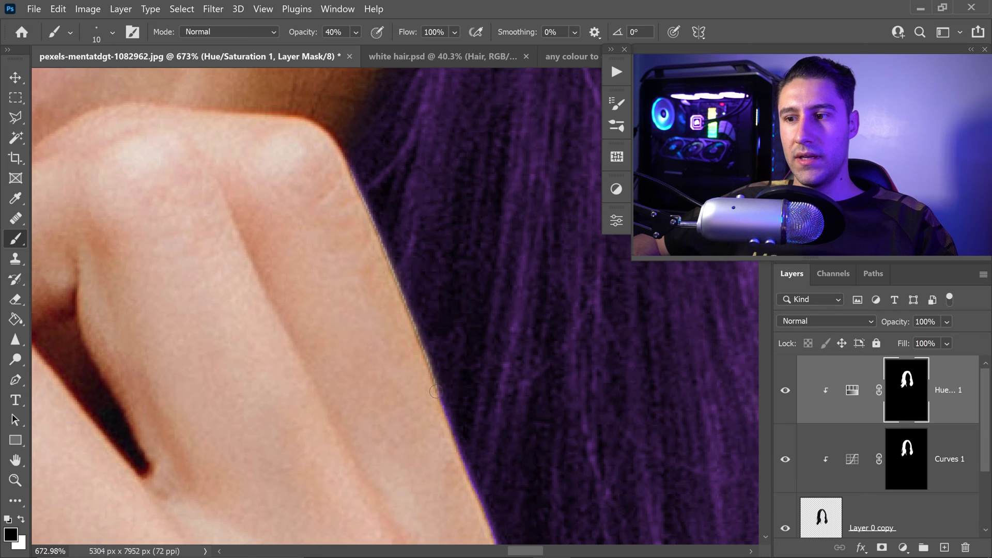
- Paint the knuckle edge black on the Curves 1 mask, then zoom out to the full portrait
left_click(919, 459)
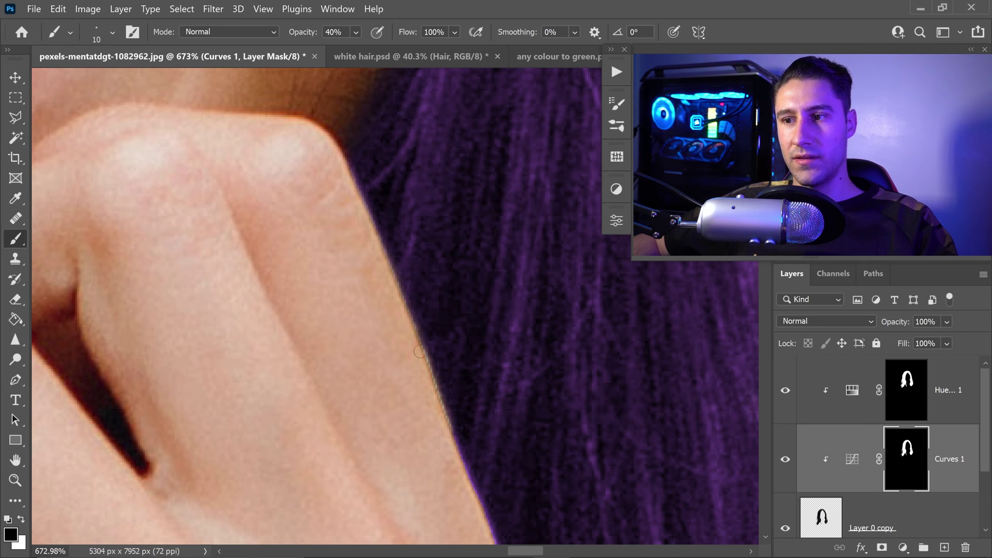
scroll(472, 353, "down", 10)
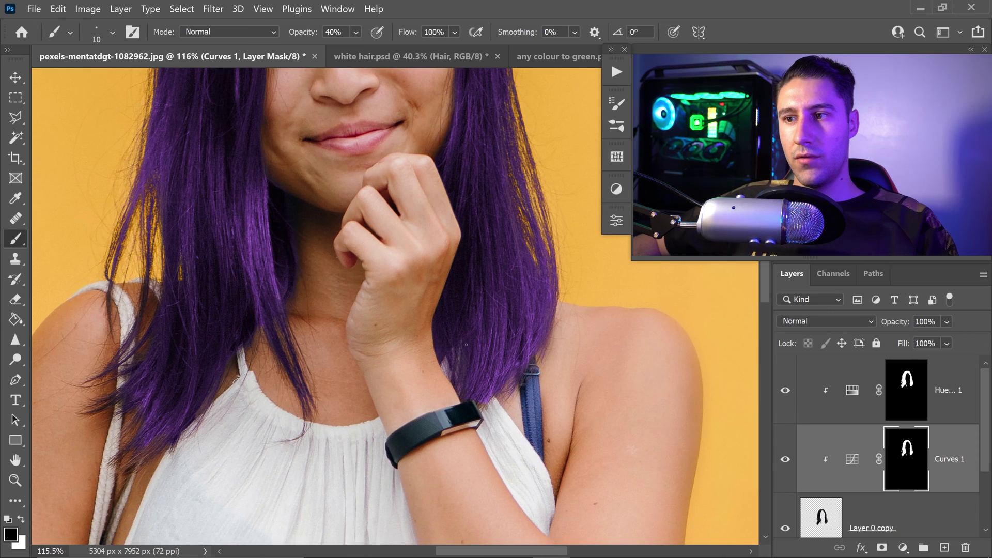
scroll(473, 352, "down", 4)
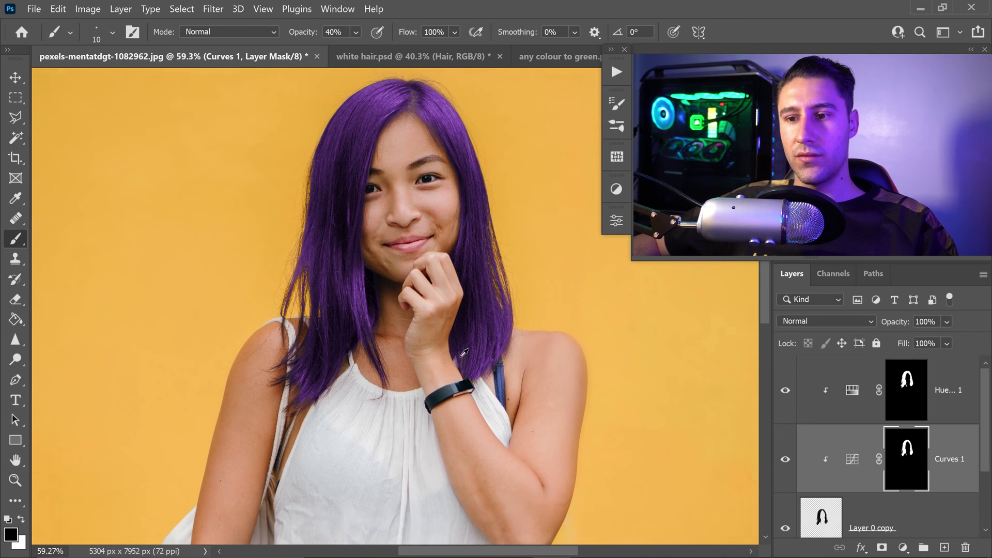